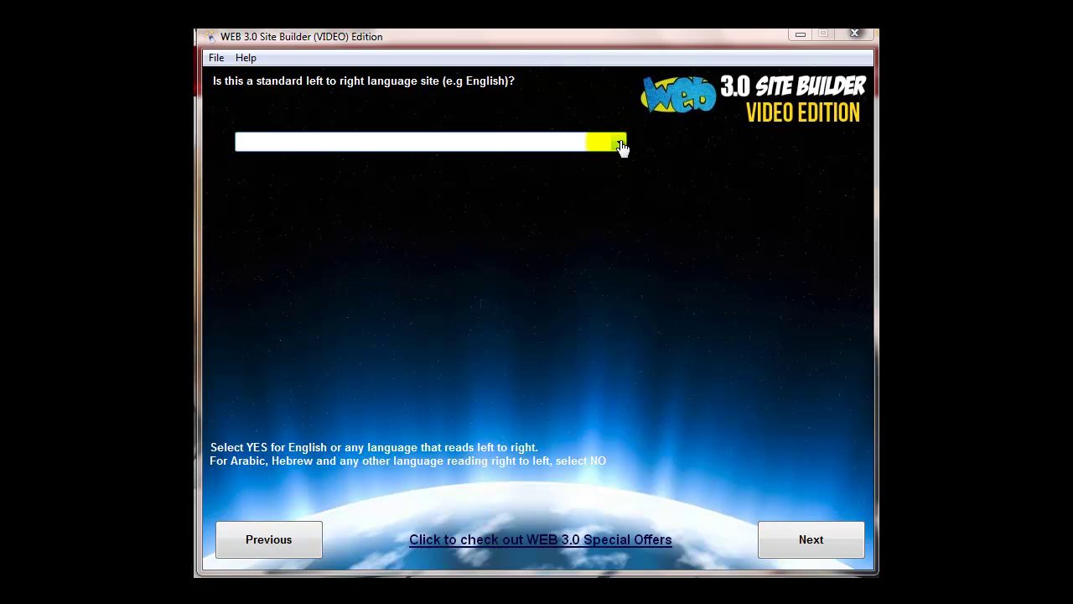
Step: Answer YES to the standard left-to-right language question and continue to the site language setting
left_click(622, 144)
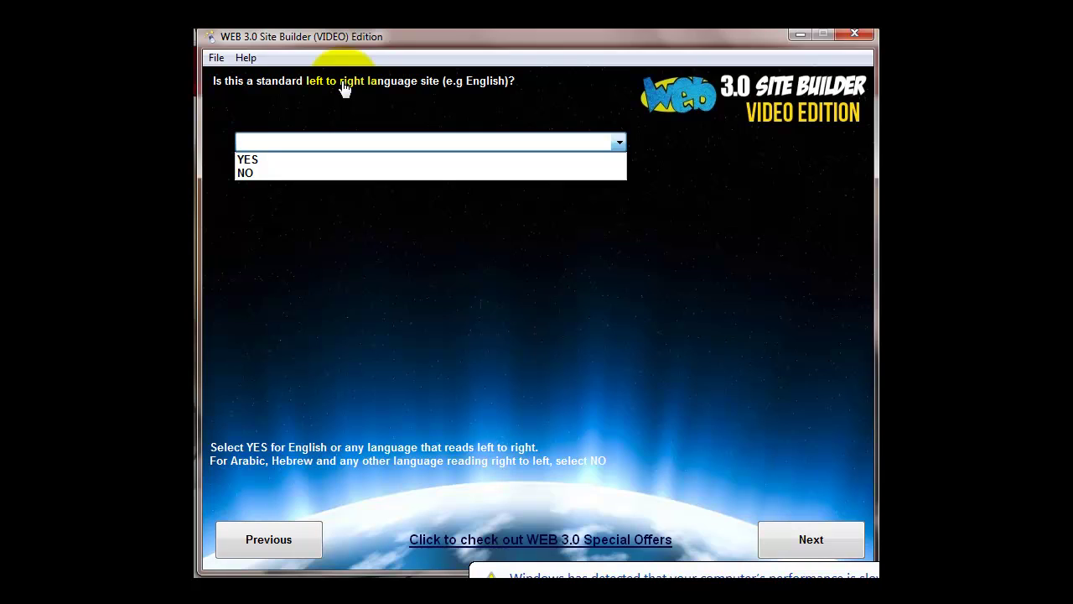
left_click(290, 162)
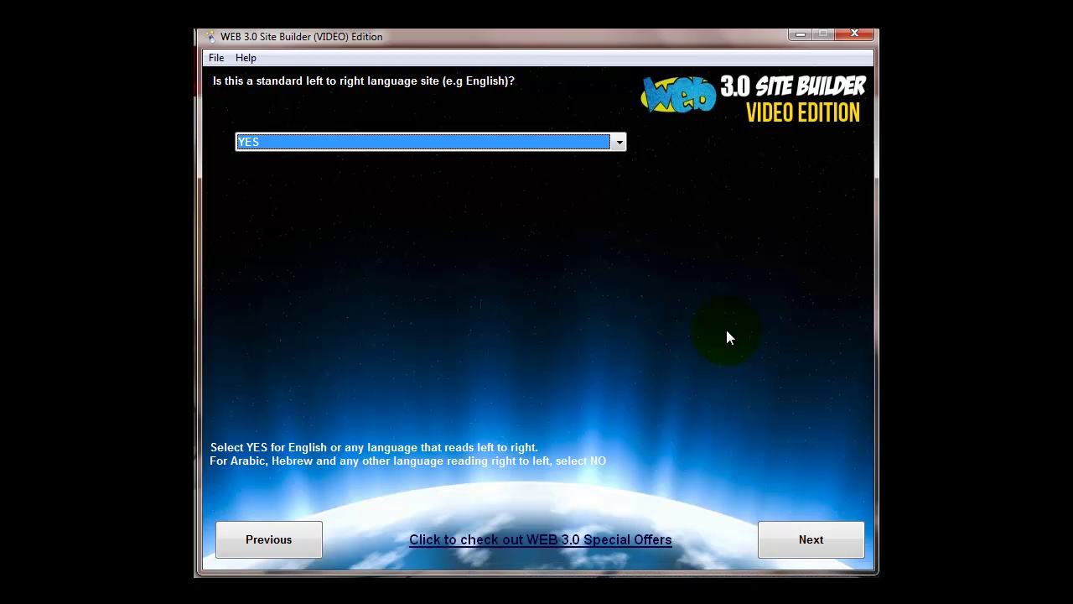
left_click(807, 541)
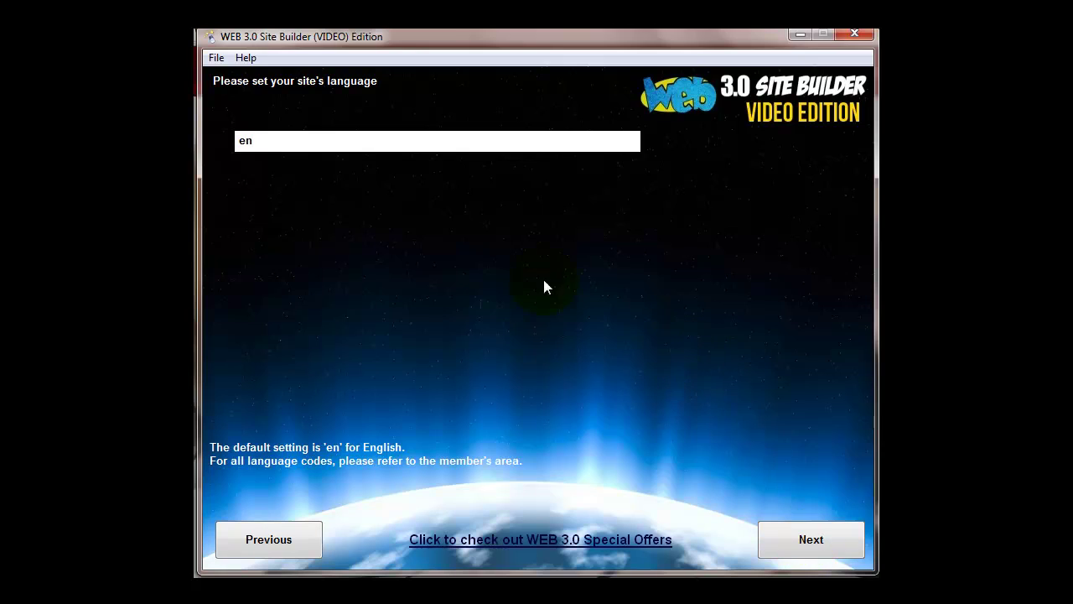
Step: Keep en as the site's language code and continue to the site title
left_click(330, 140)
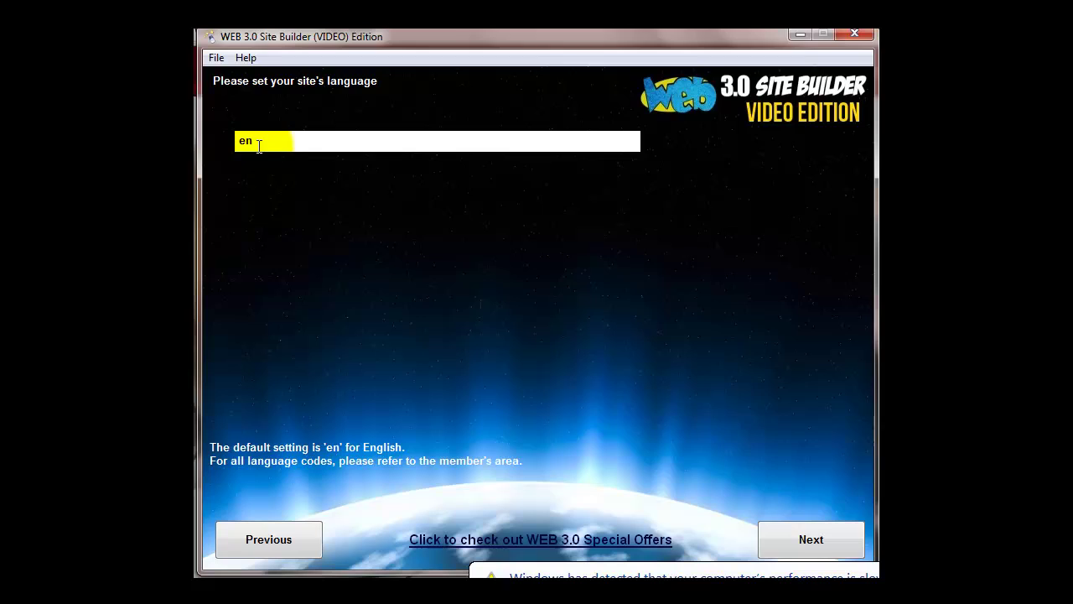
left_click(762, 458)
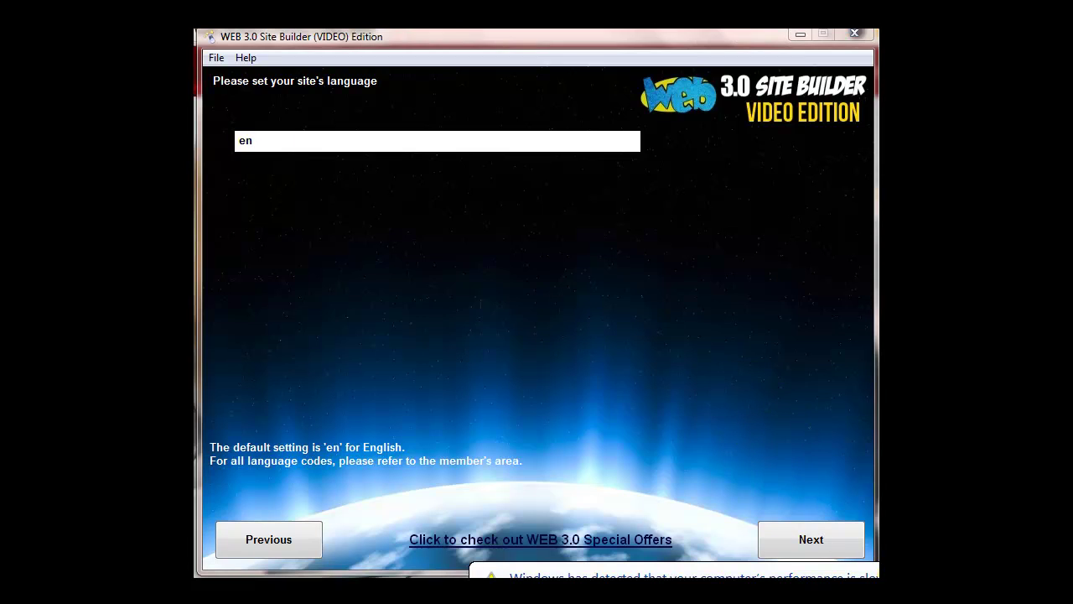
left_click(572, 408)
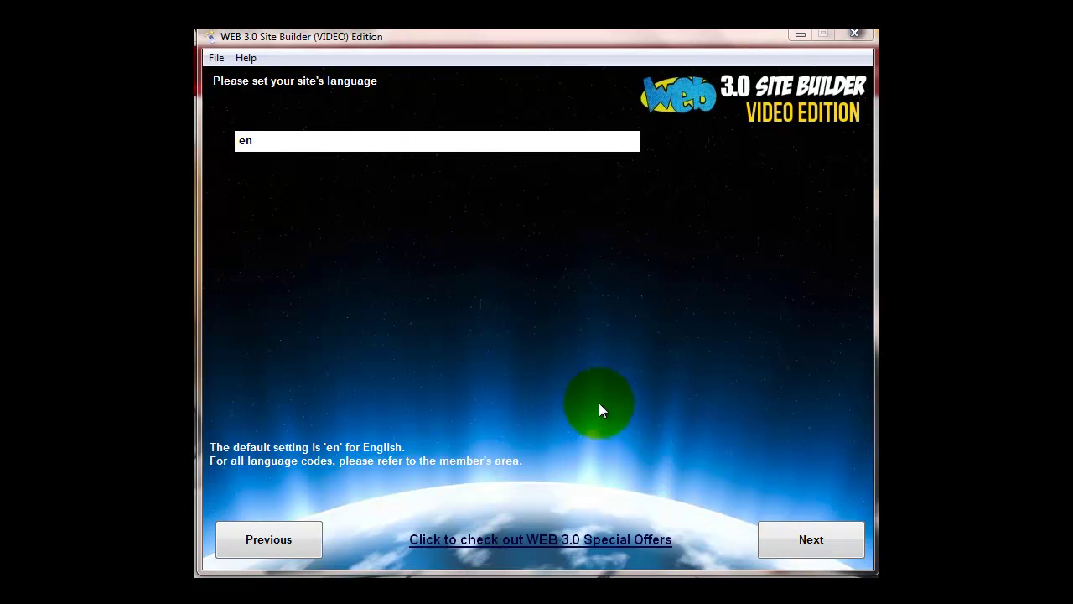
left_click(773, 541)
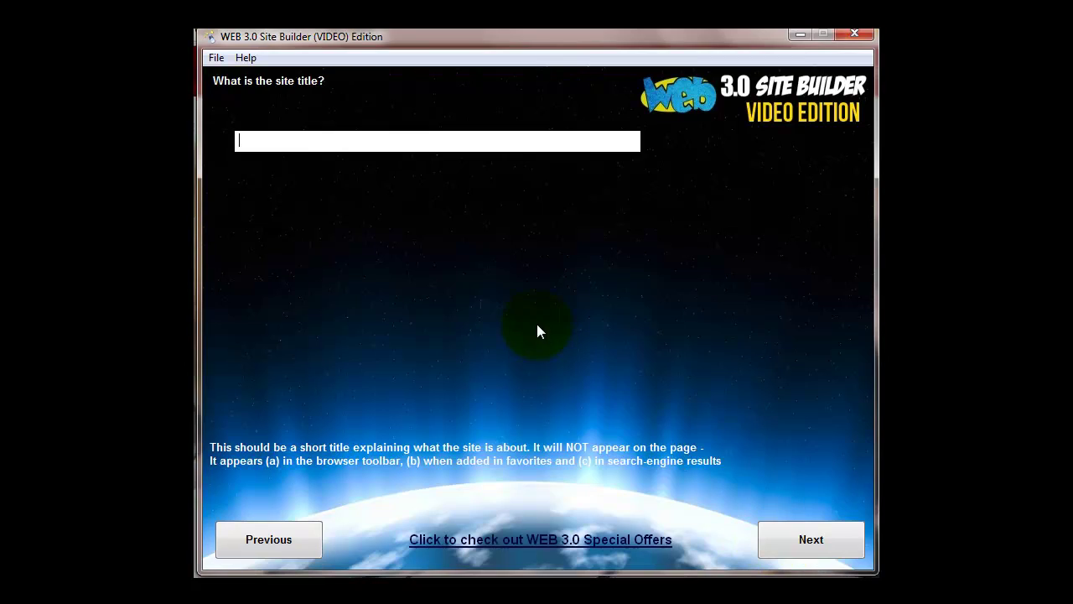
Step: Enter Bilberry Media as the site title, accept the filled-in business name and continue to the logo type
type("Bilberry Media")
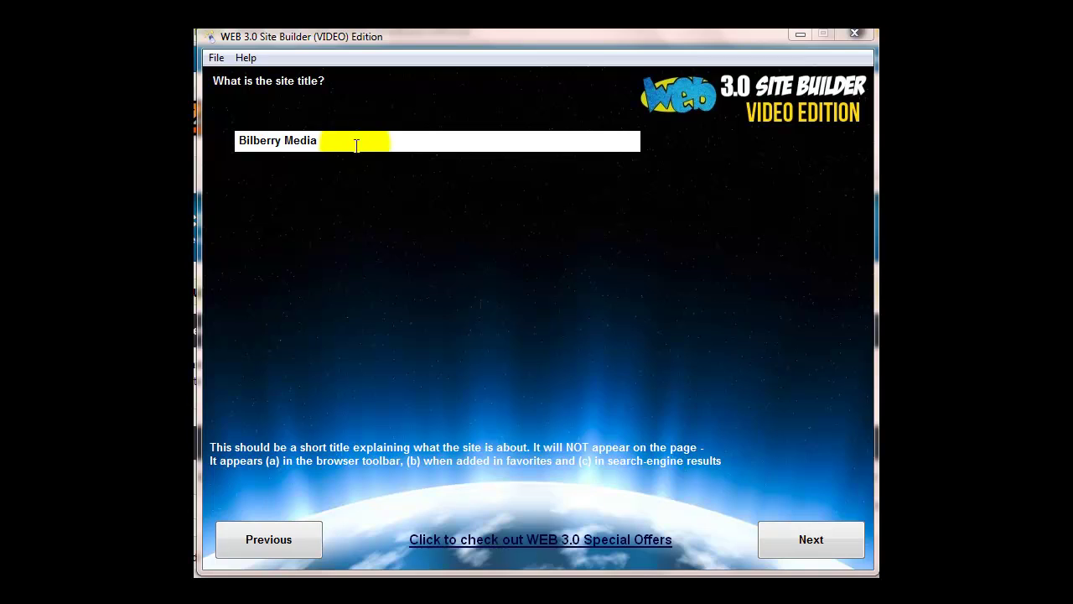
left_click(810, 541)
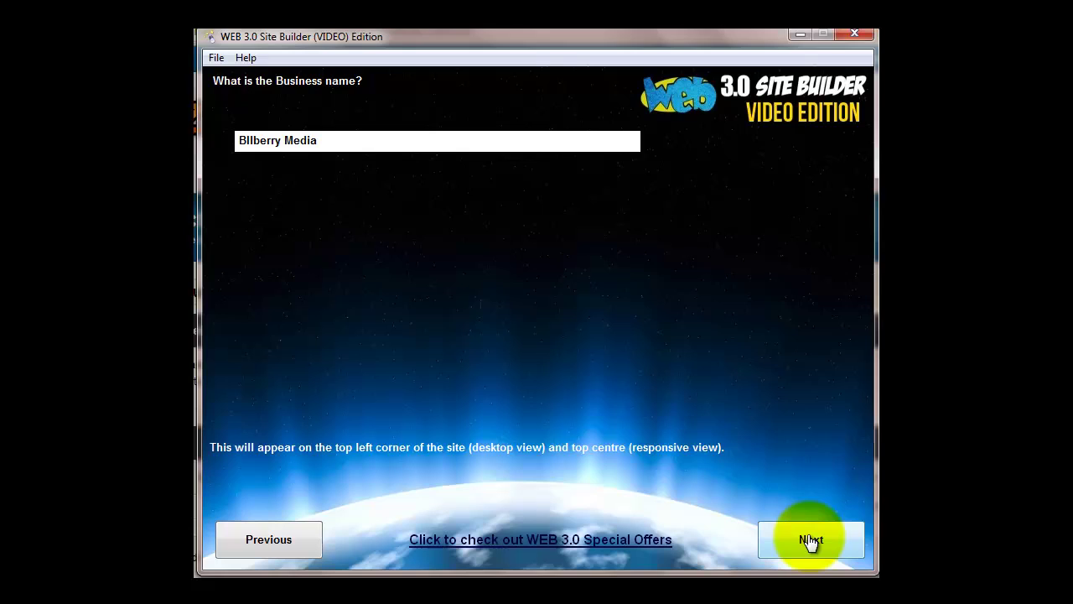
left_click(811, 541)
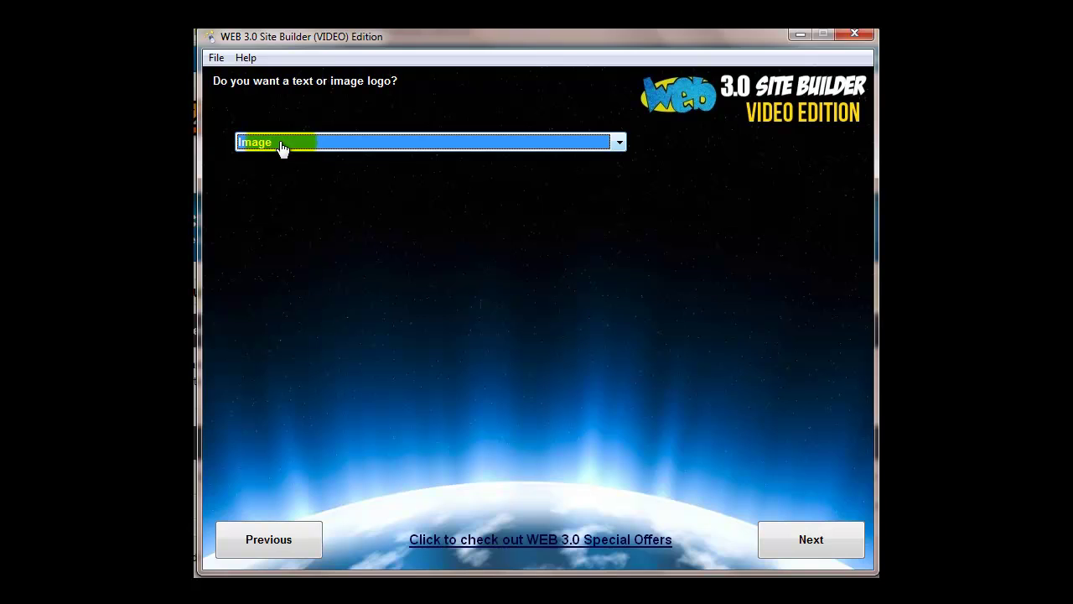
Step: Use an image logo and select the bilberrymedia1-300 file from the laughingbird folder as the site logo
left_click(823, 541)
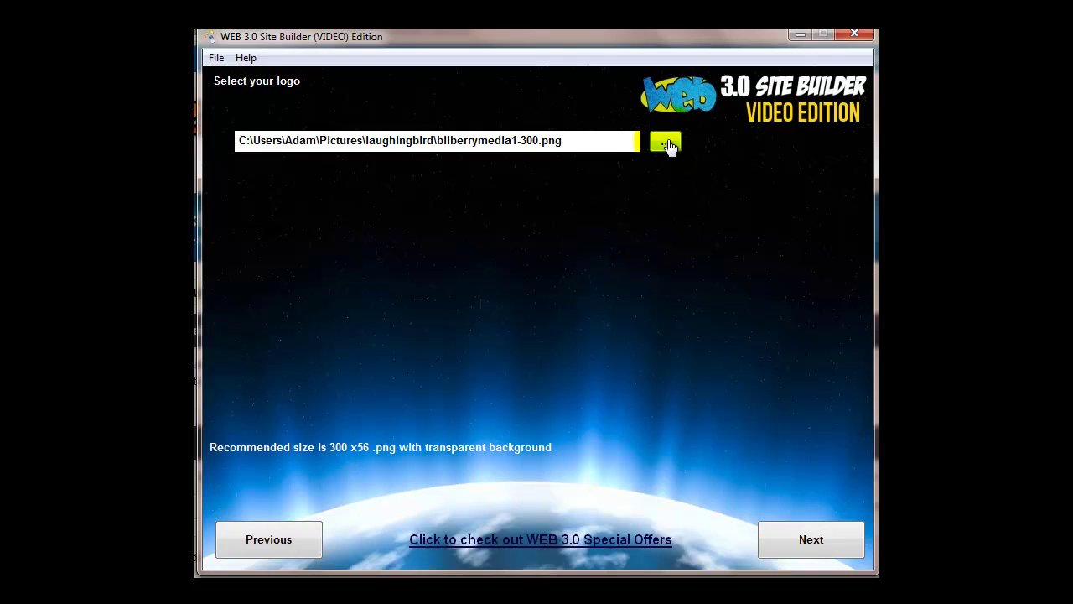
left_click_drag(587, 139, 239, 143)
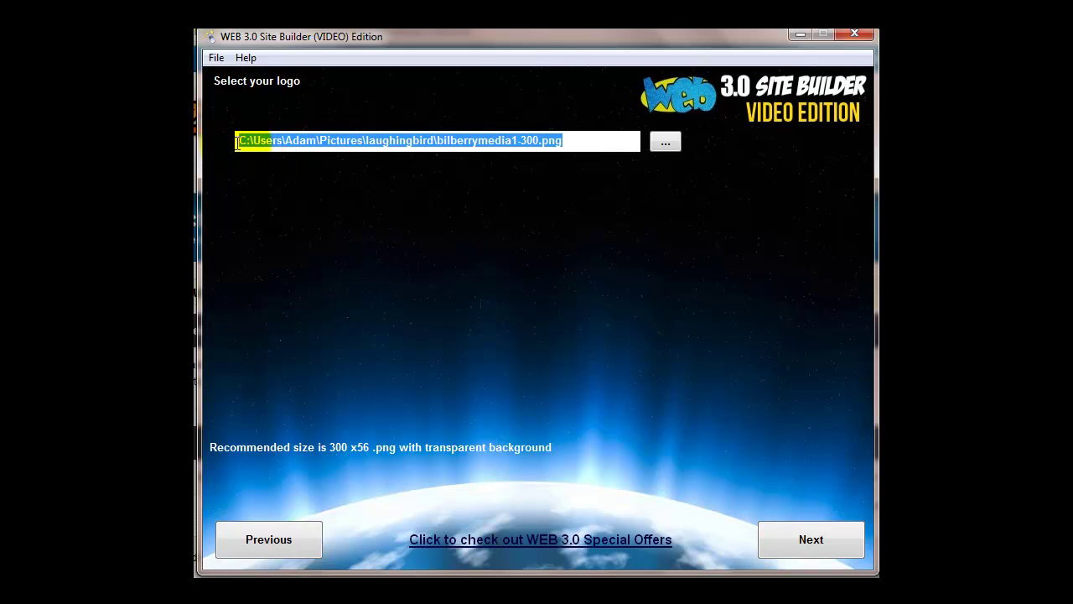
left_click(666, 141)
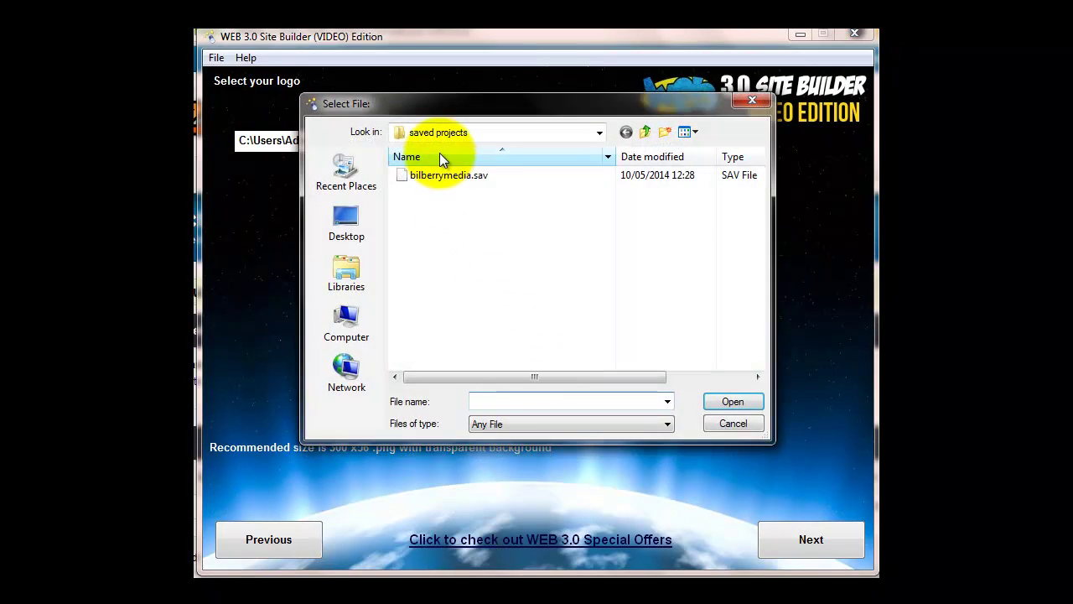
left_click(644, 134)
left_click(525, 155)
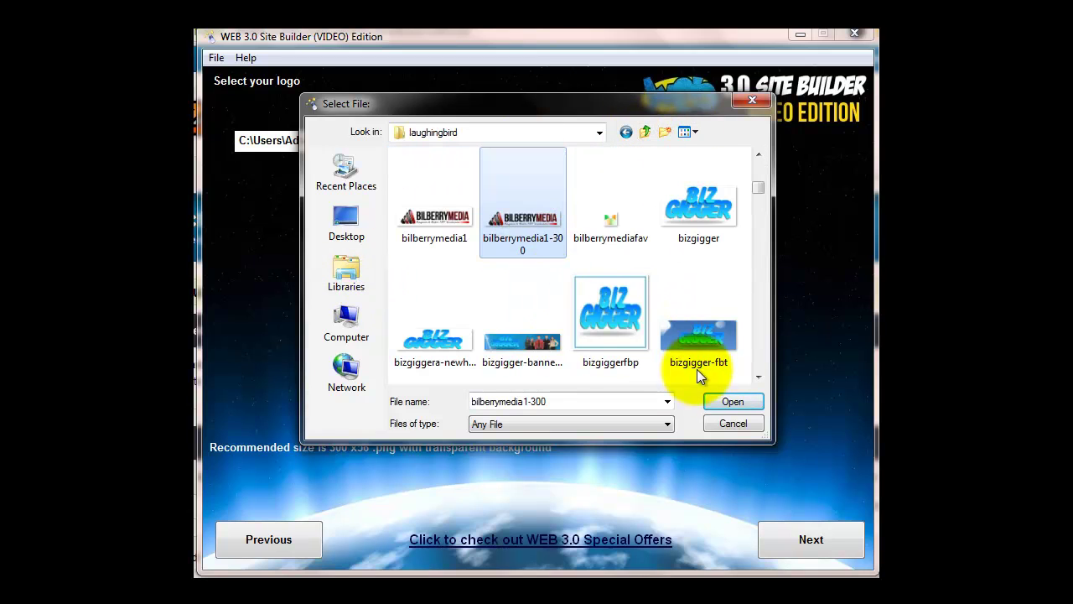
left_click(736, 403)
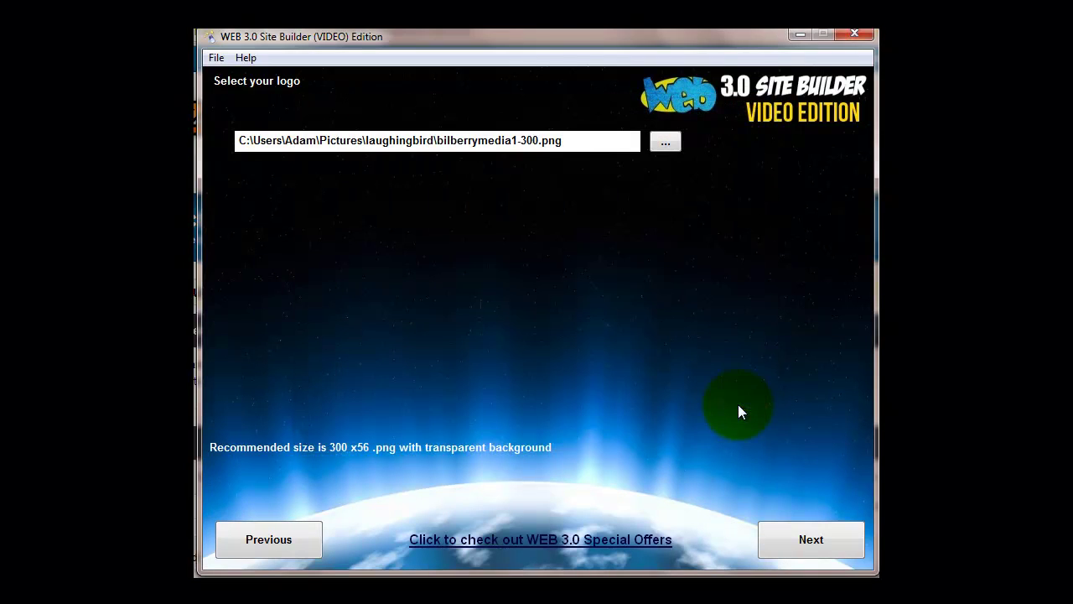
left_click(822, 539)
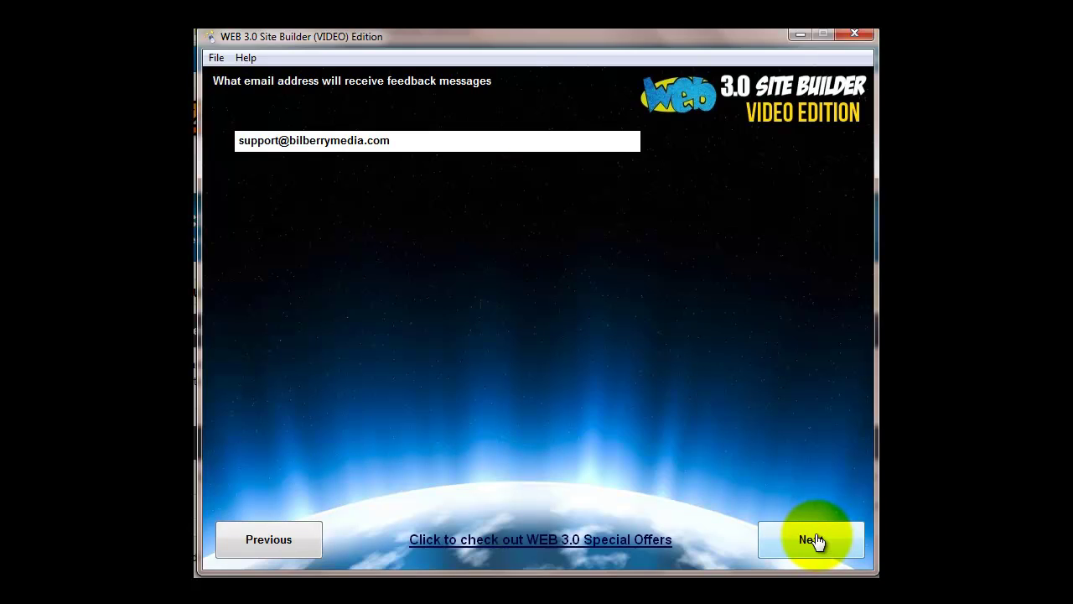
Step: Accept the feedback e-mail address, the short site description and the keywords bilberry media,app,developers,mobile
left_click(816, 539)
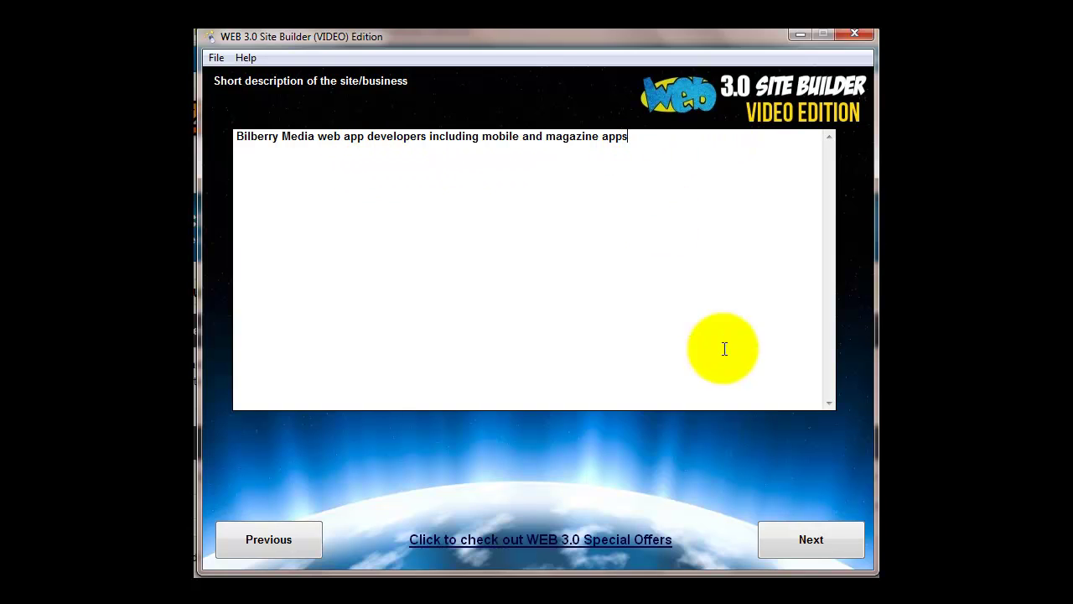
left_click(788, 536)
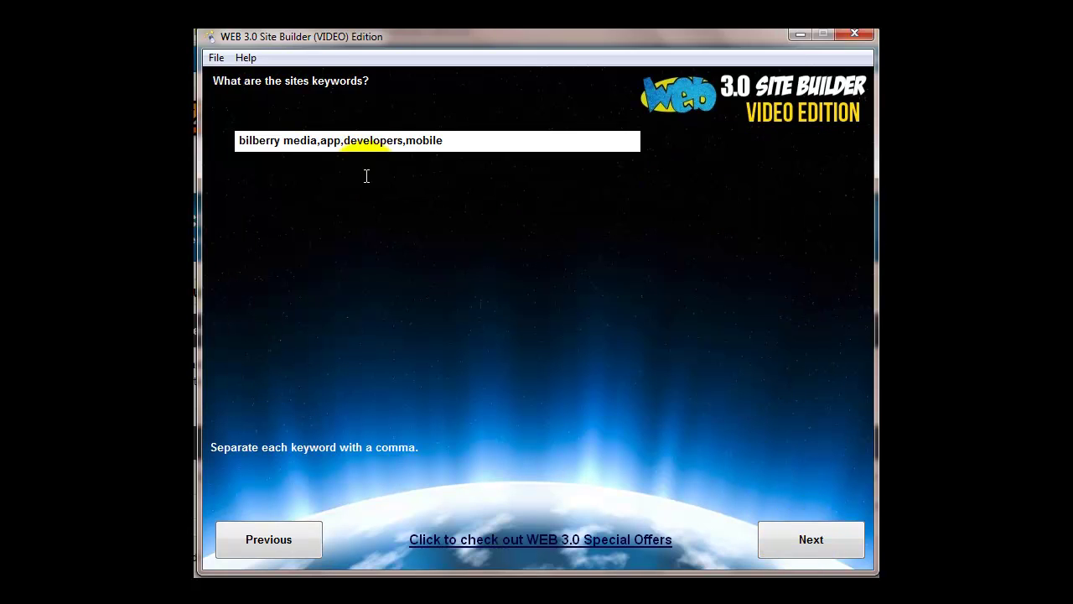
left_click(789, 549)
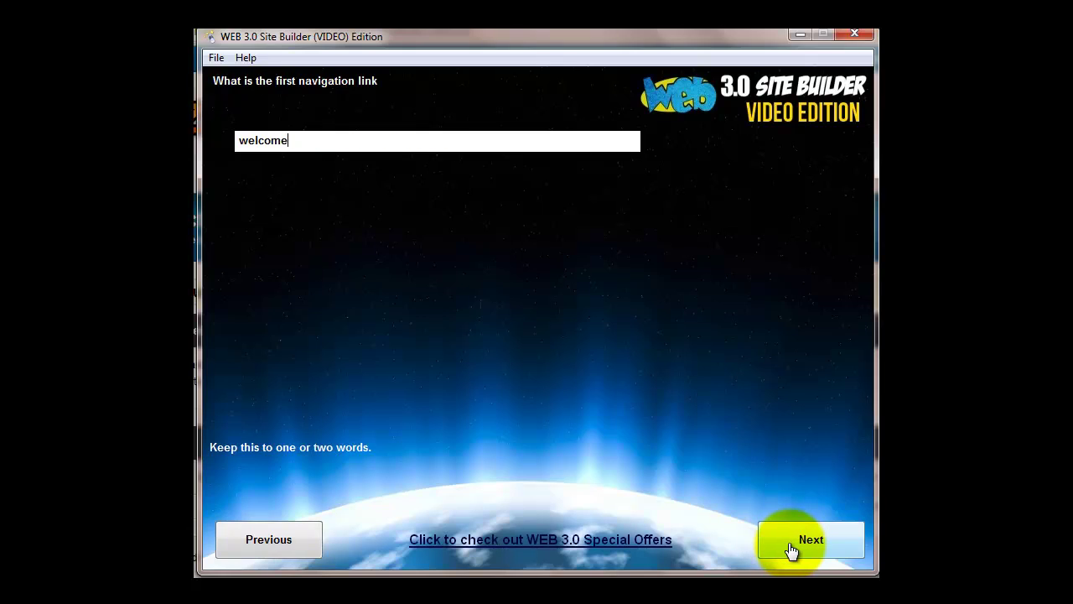
Step: Confirm the three navigation links, with welcome as the first and what we do as the third, and name the gallery portfolio
left_click(403, 140)
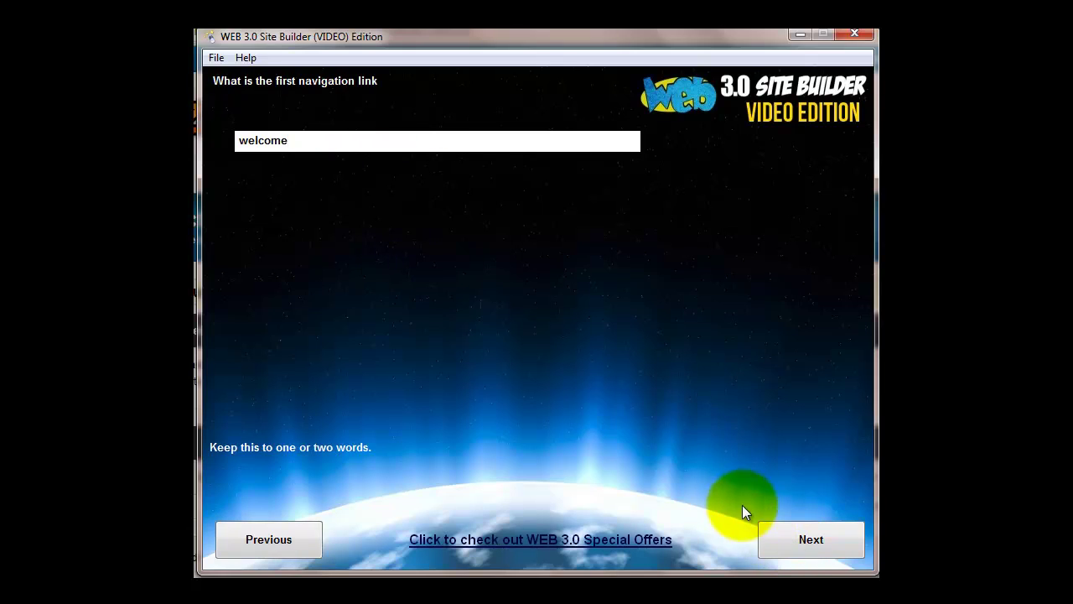
left_click(797, 549)
left_click(795, 549)
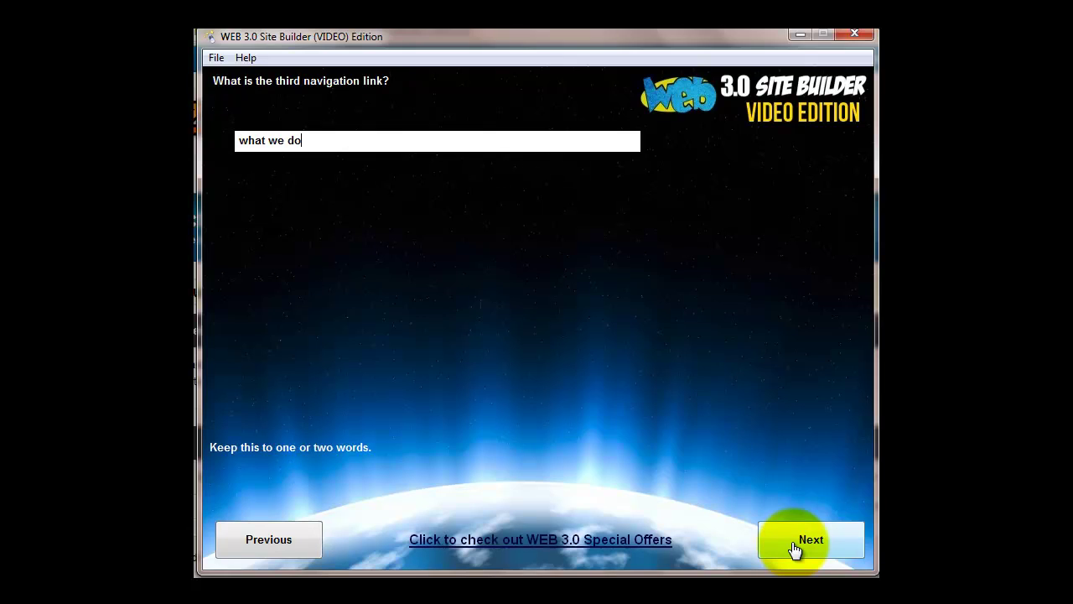
left_click(795, 549)
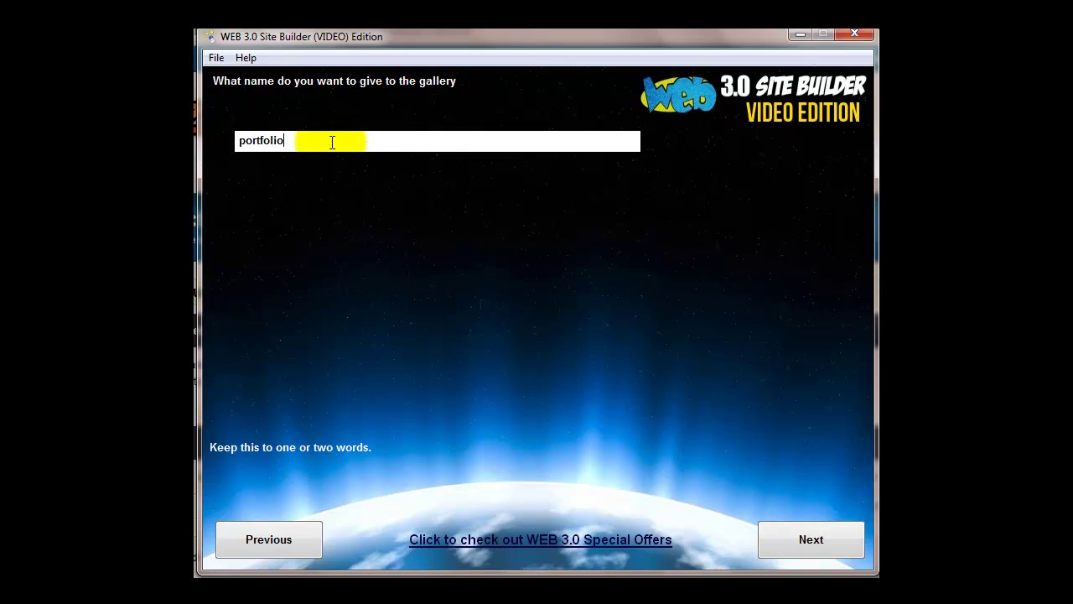
left_click(802, 541)
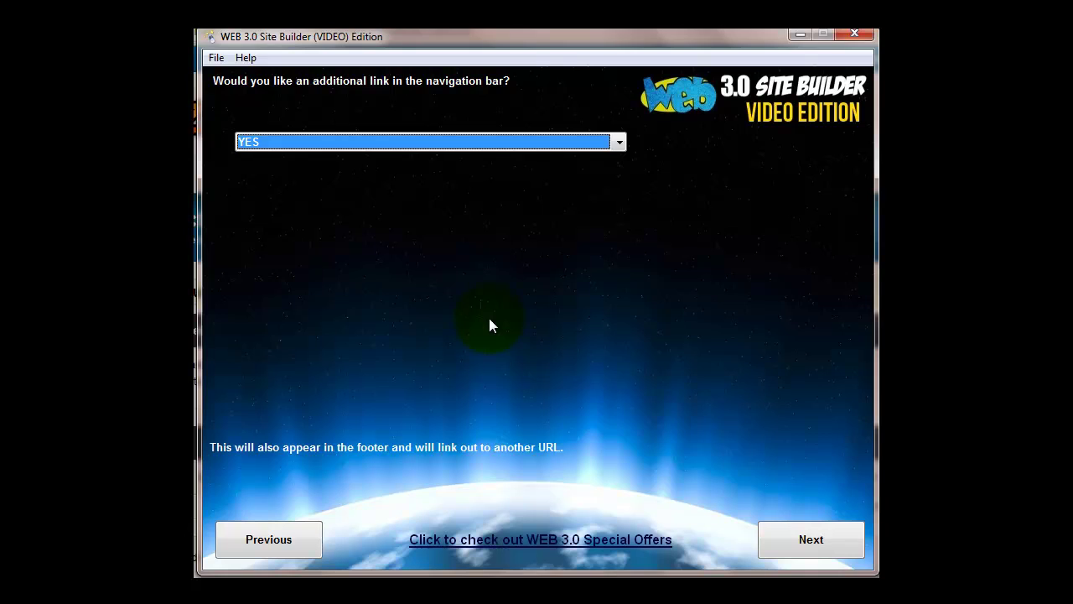
left_click(814, 542)
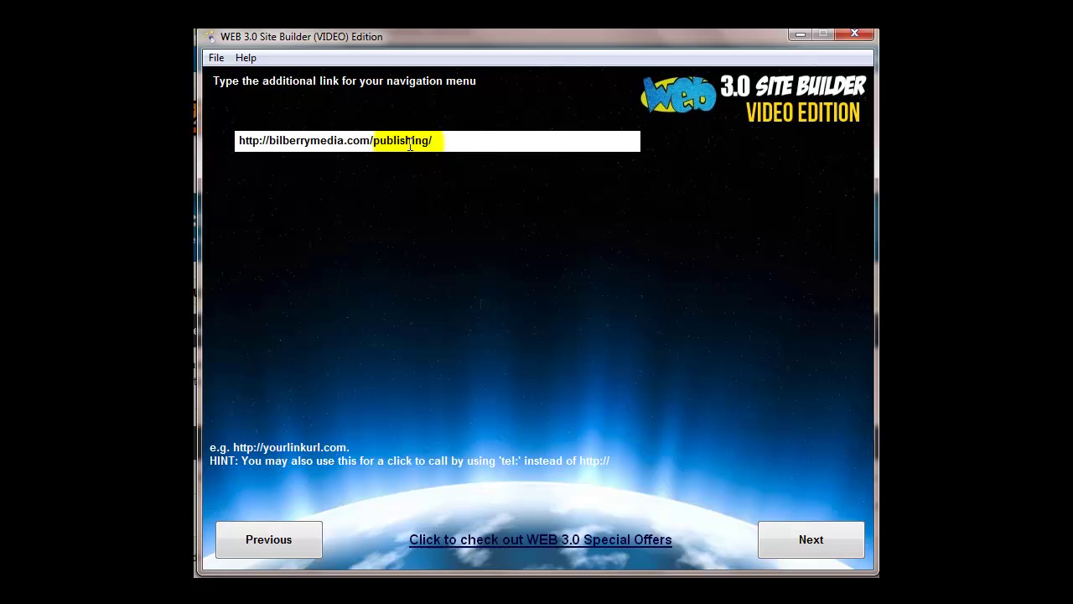
left_click(807, 544)
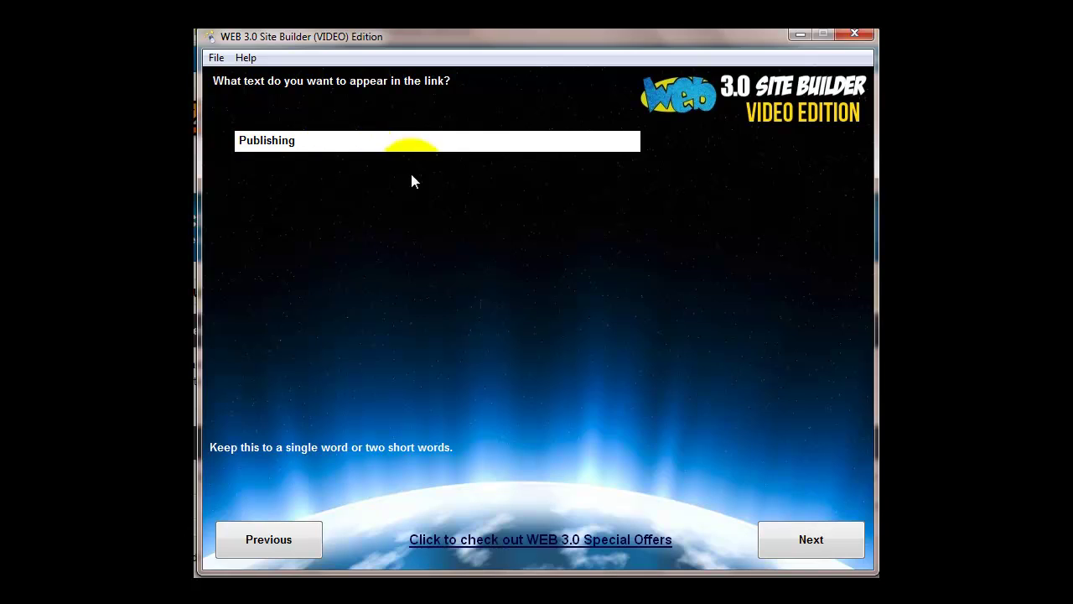
left_click(805, 538)
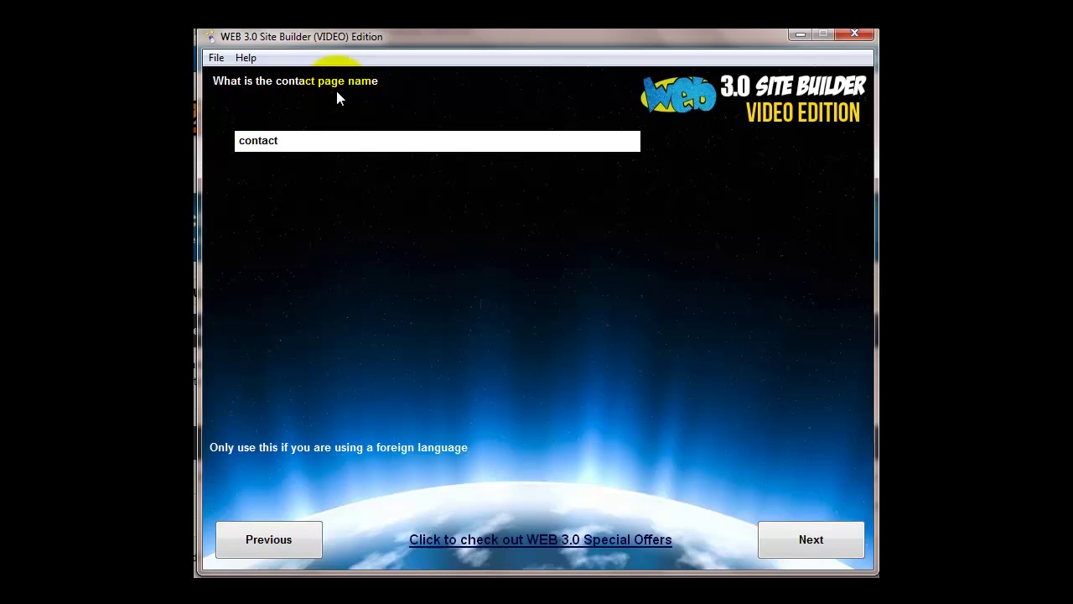
Step: Keep contact as the contact page name and Get In Touch! as the contact section heading
left_click(829, 534)
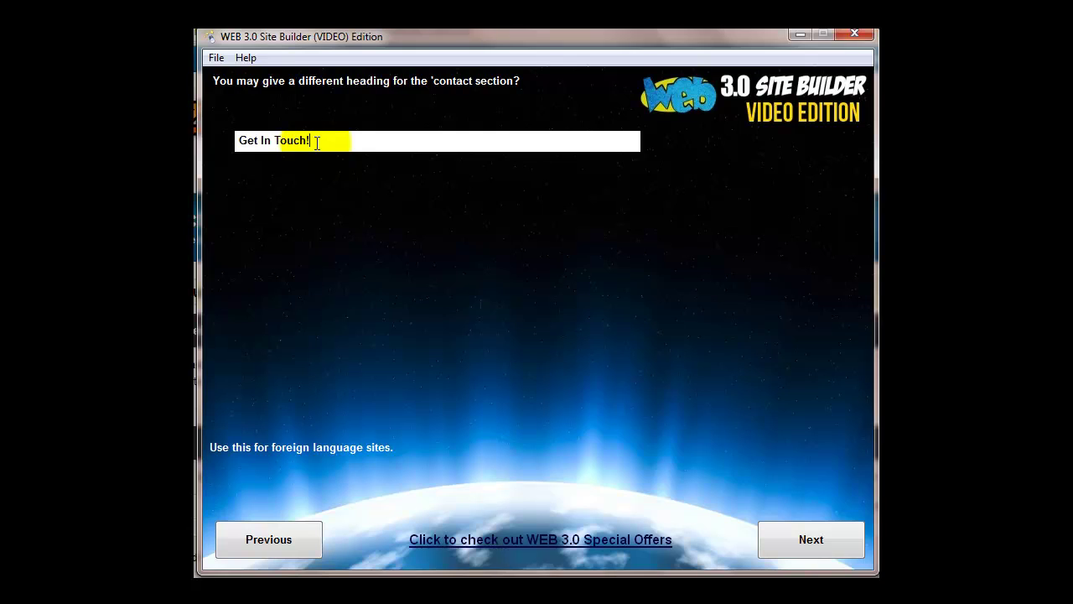
left_click(822, 545)
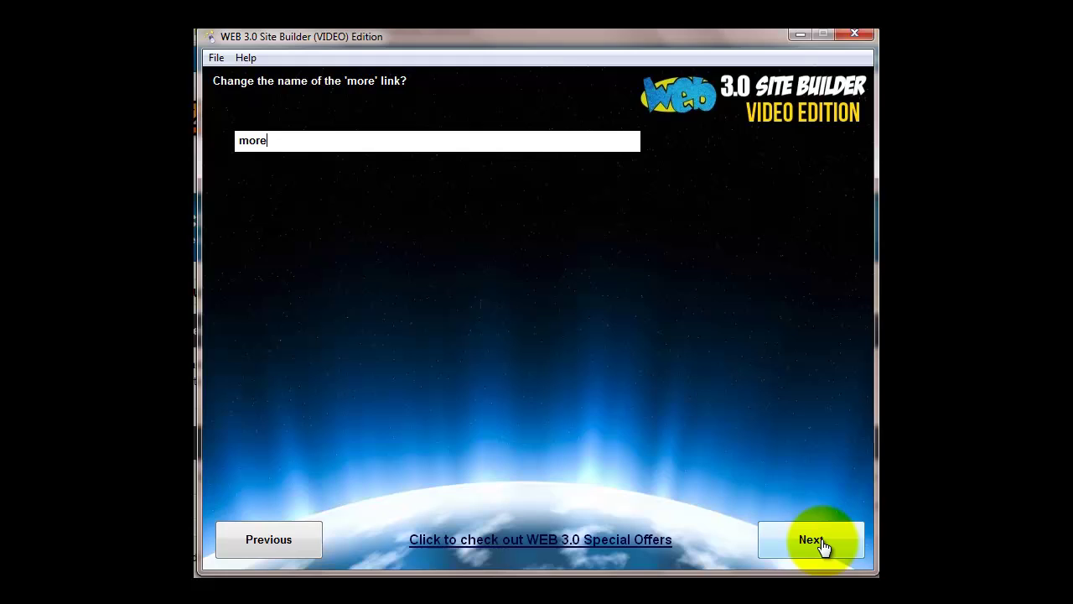
Step: Keep the link name more and the thank-you page button name return, and continue to the opening section heading
left_click(357, 145)
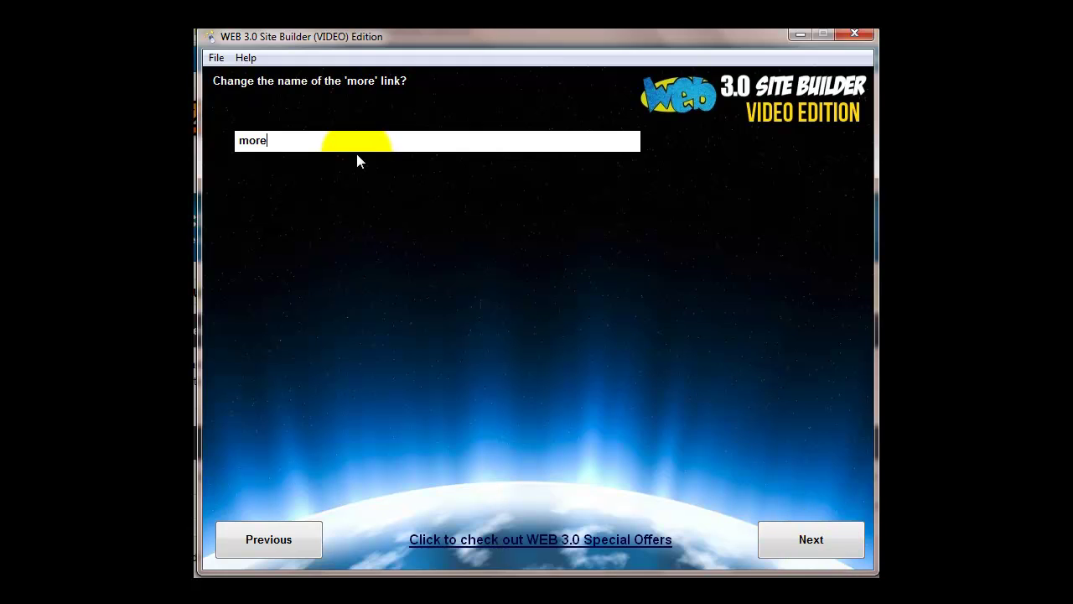
left_click(329, 144)
left_click(365, 148)
left_click(809, 540)
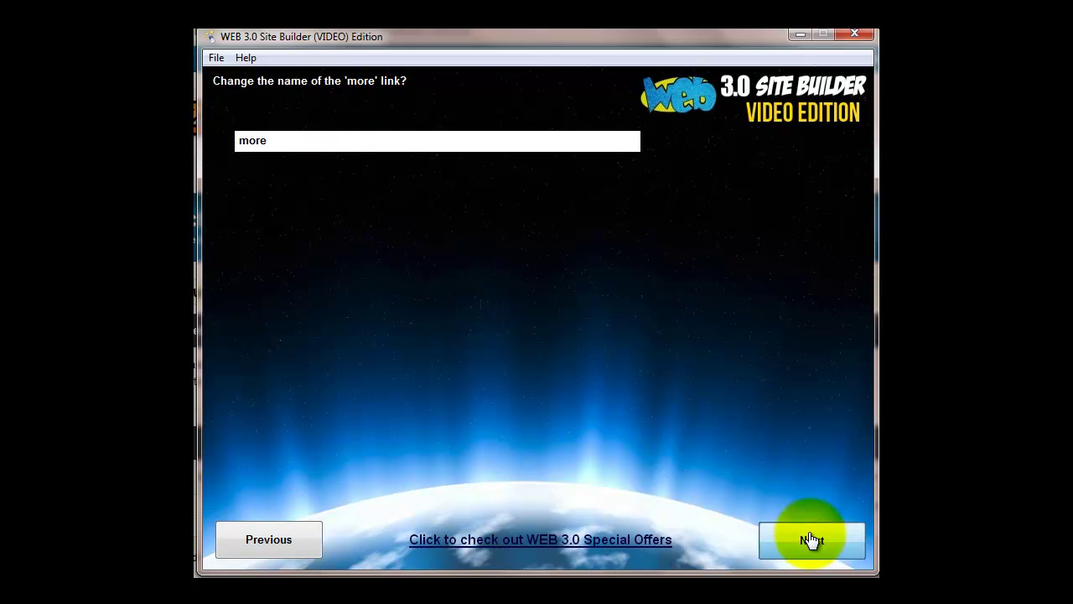
left_click(811, 539)
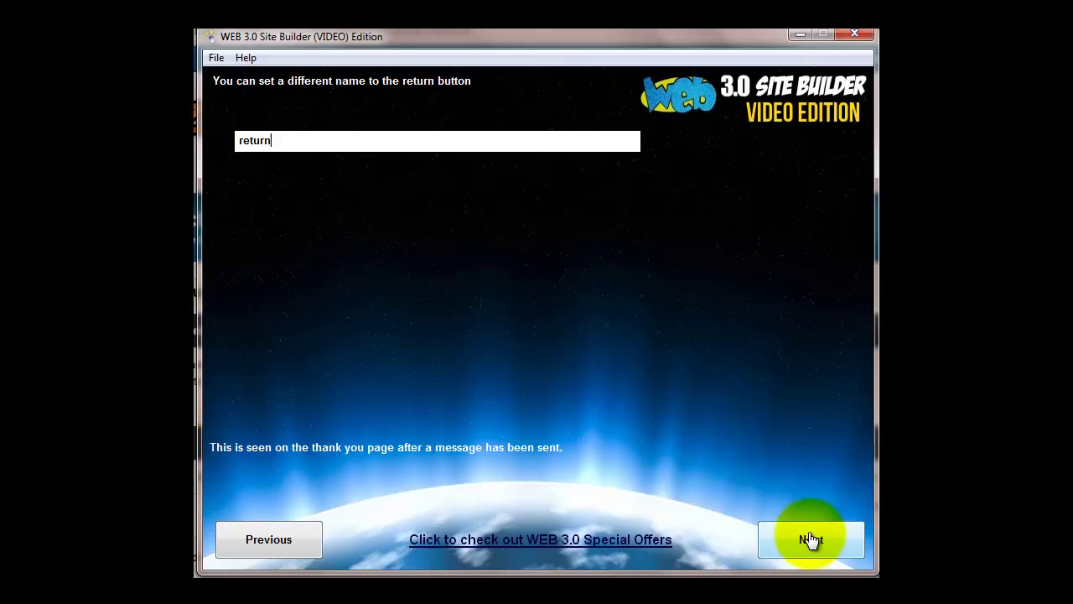
left_click(811, 539)
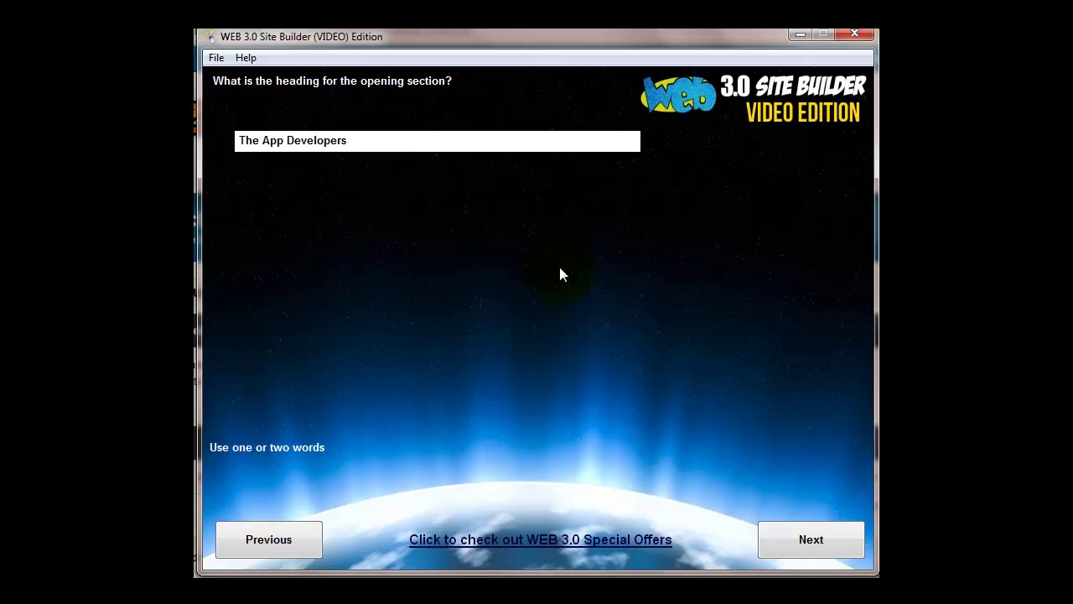
Step: Accept The App Developers as opening heading, with content "Engage your customers, send FREE Push Notifications <br>direct to your app users' devices..."
left_click(815, 539)
type("Engage your customers, send FREE Push Notifications <br>direct to your app users' devices...")
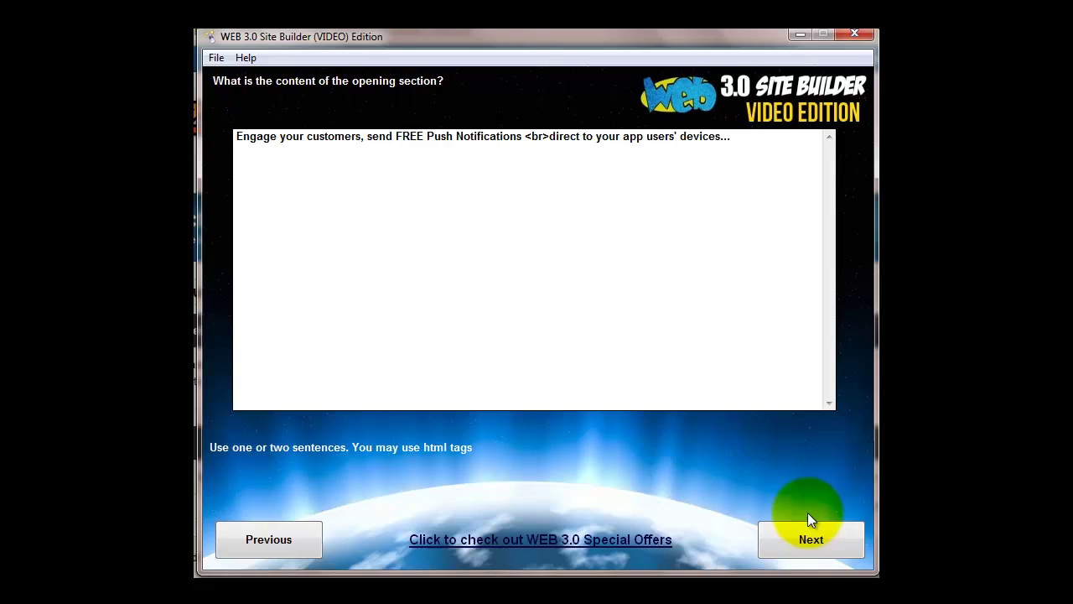
left_click(807, 540)
Step: Set the second section's heading to "about Bilberry Media" and continue to that section's content
type("about Bilberry Media")
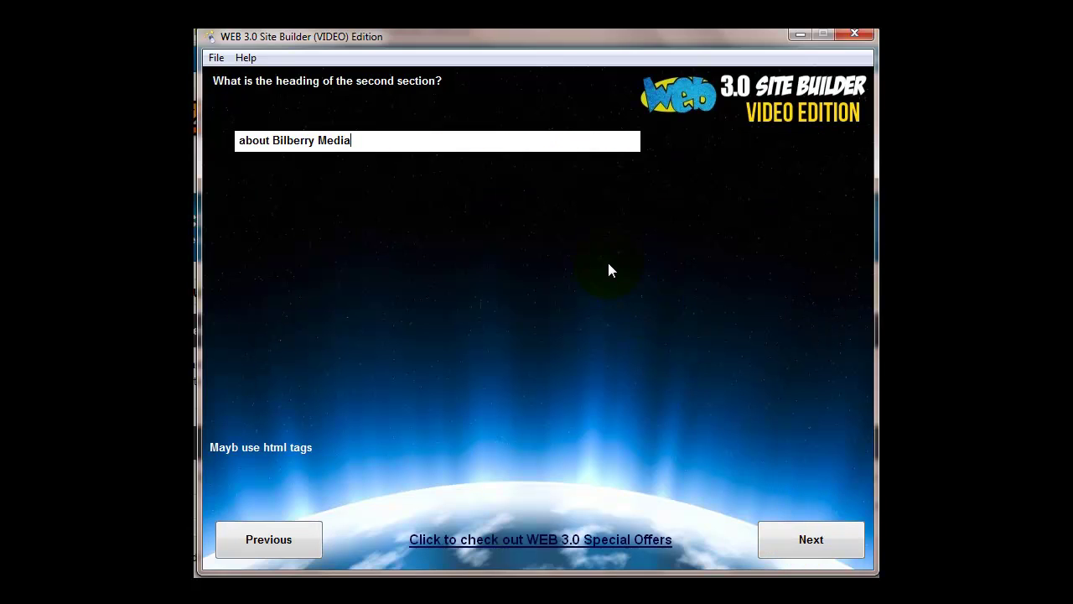
left_click(810, 546)
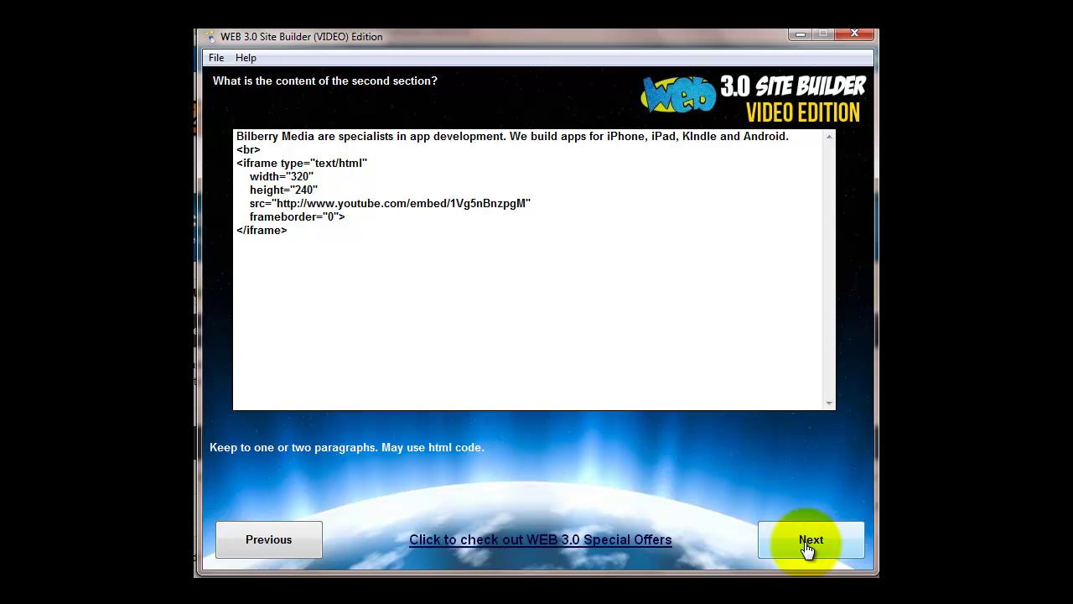
Step: Accept the second section's content, and complete the third section with heading "what we do" and its prefilled "Mobile web sites, SMS marketing..." content
left_click(299, 264)
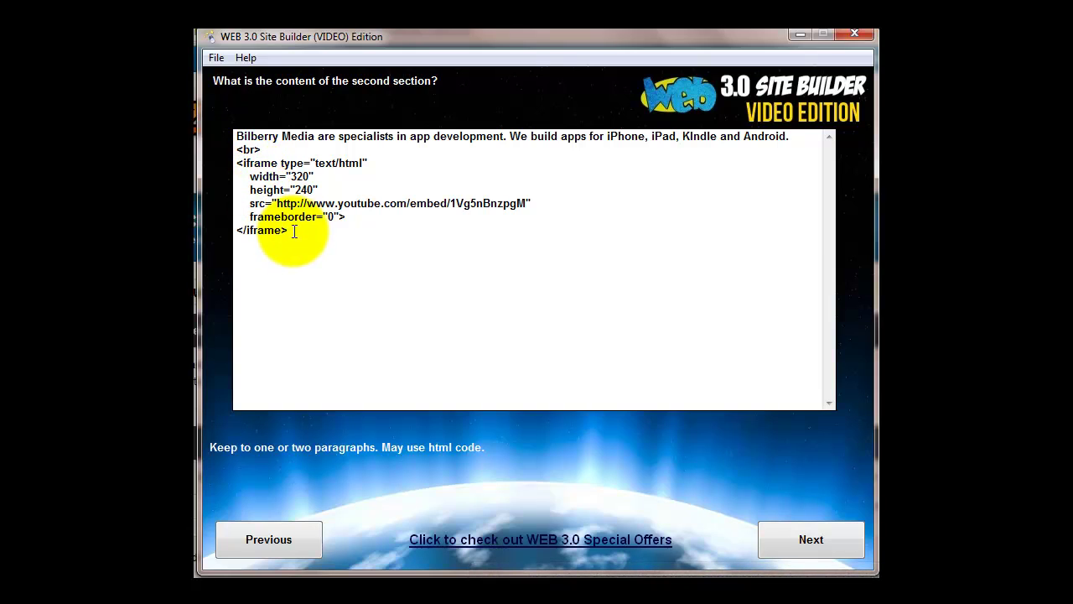
left_click(803, 548)
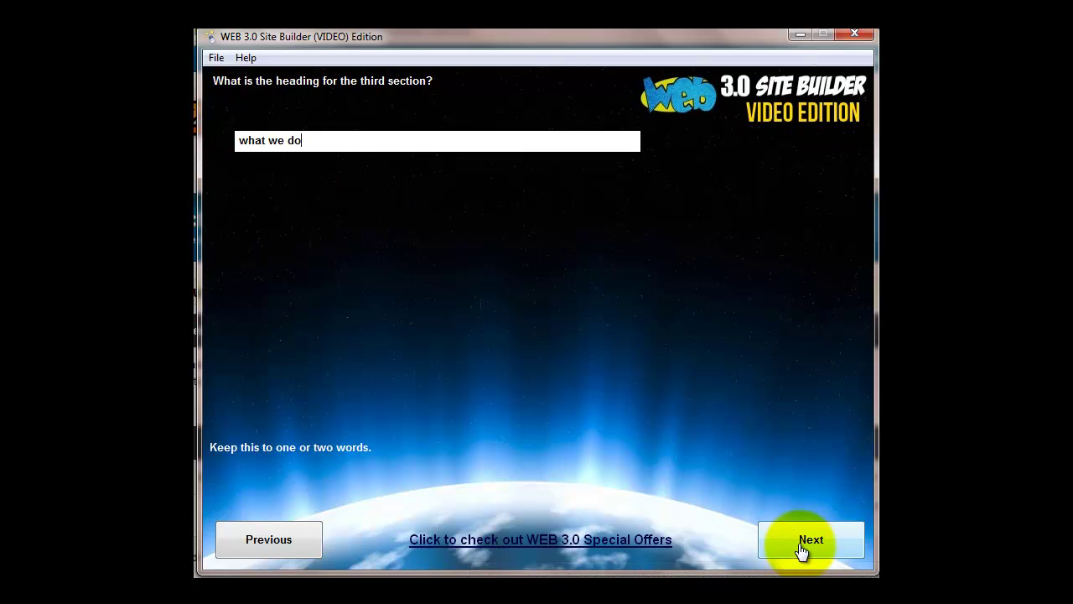
left_click(802, 547)
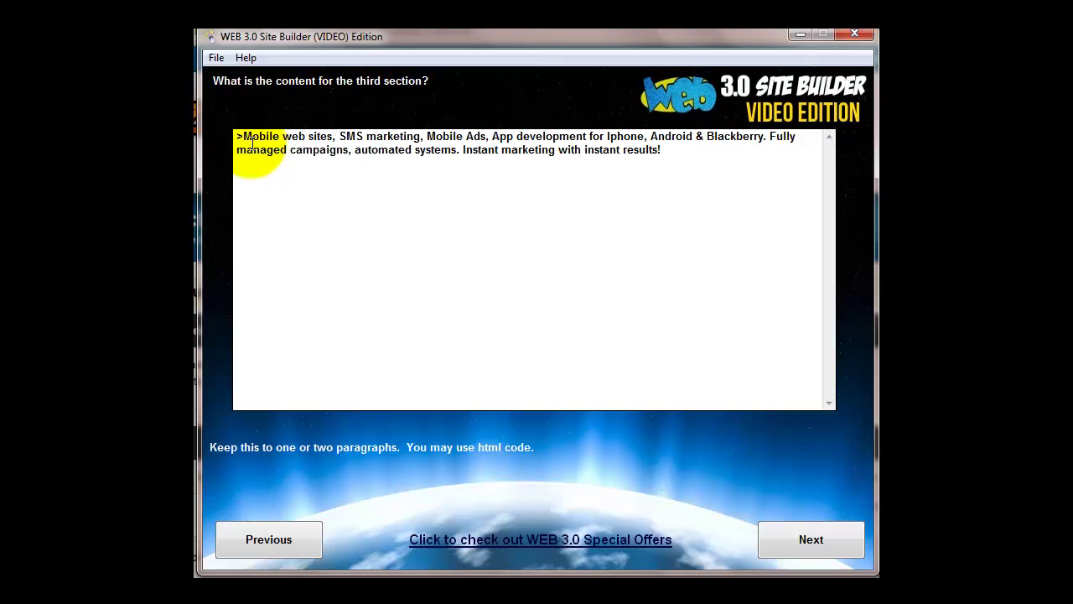
left_click(834, 552)
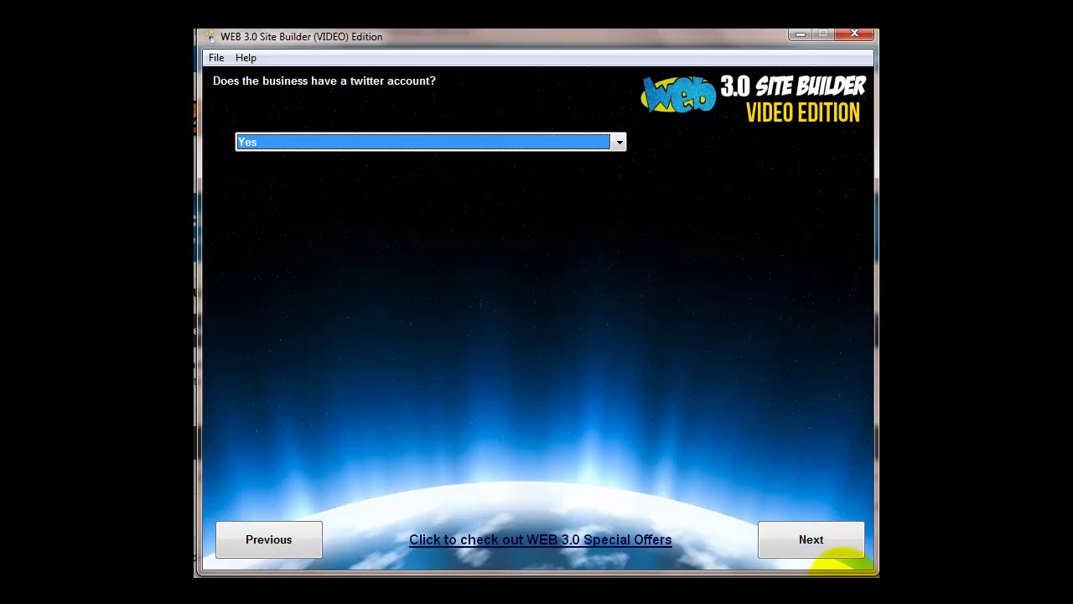
left_click(812, 541)
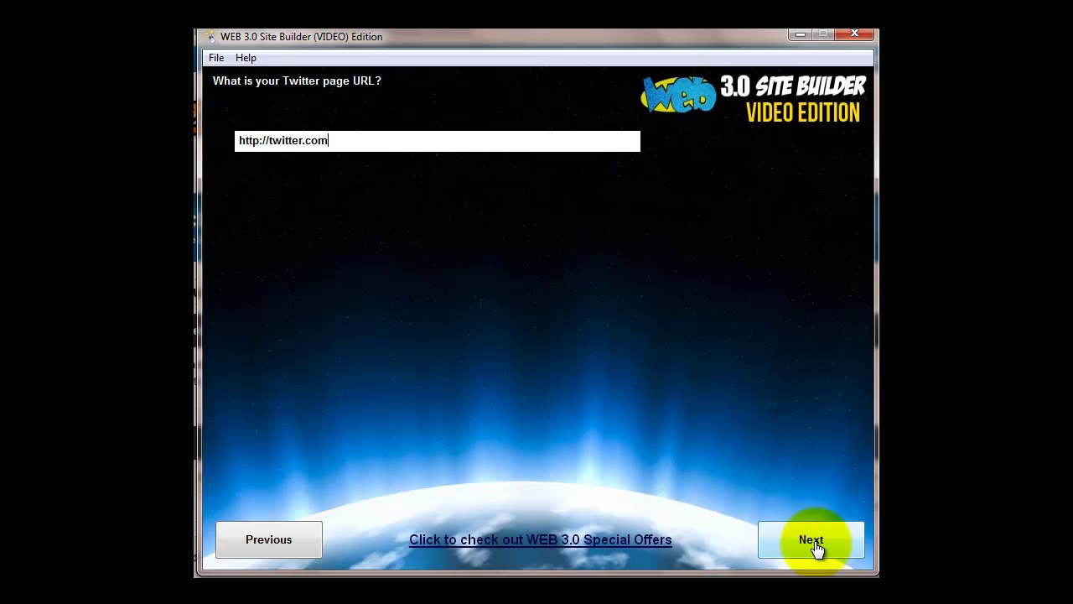
left_click(336, 144)
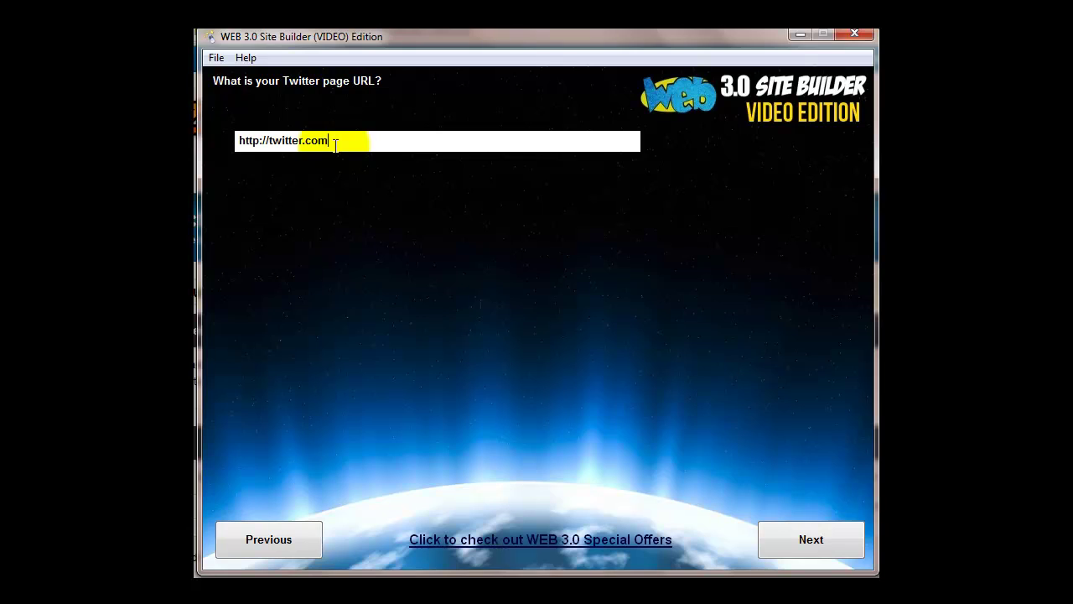
left_click(811, 550)
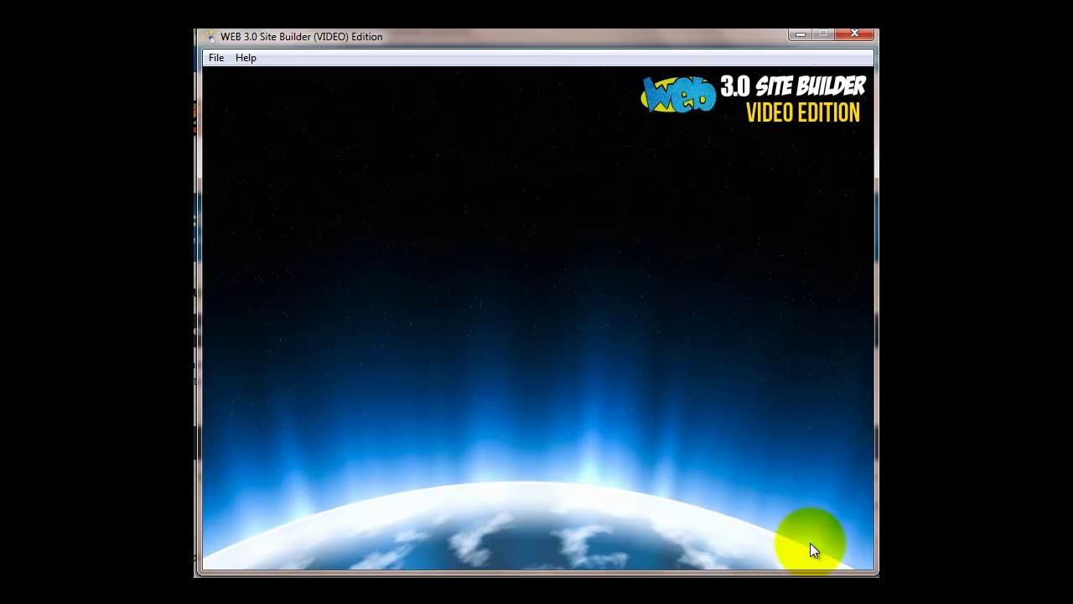
Step: Accept the prefilled Facebook answers, including the fanpage URL, and continue to the GooglePlus account question
left_click(811, 543)
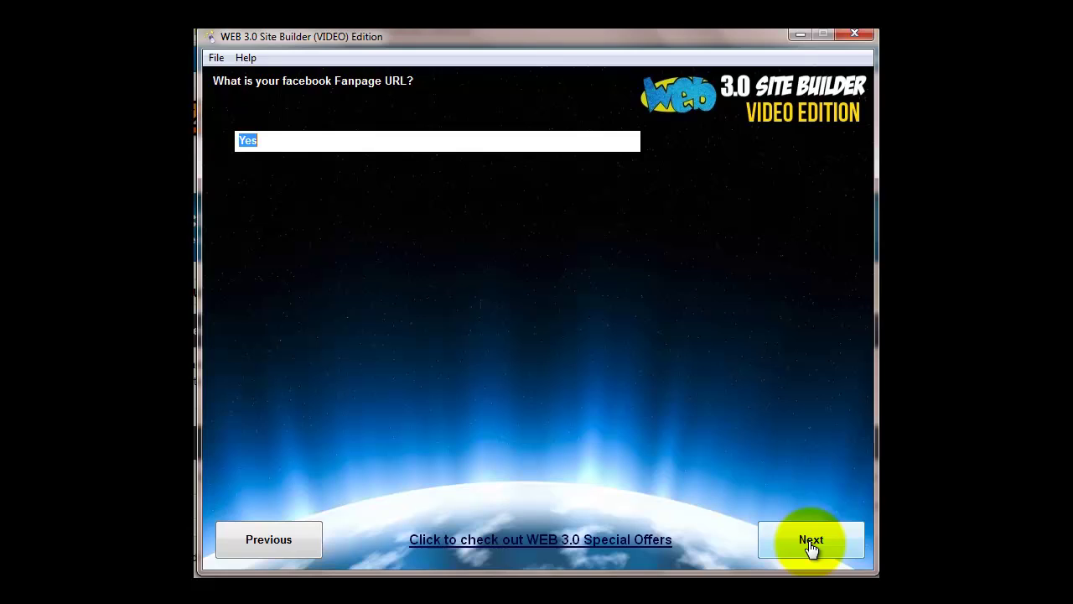
left_click(811, 544)
left_click(810, 544)
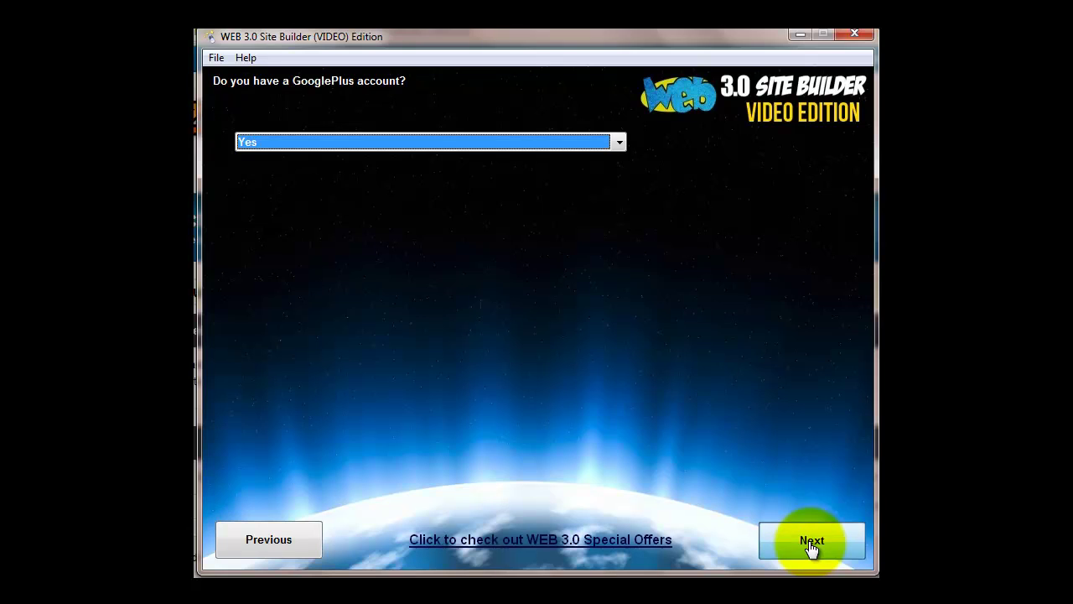
Step: Keep Yes for the GooglePlus account and accept the prefilled answers that follow, up to the first footer content
left_click(810, 544)
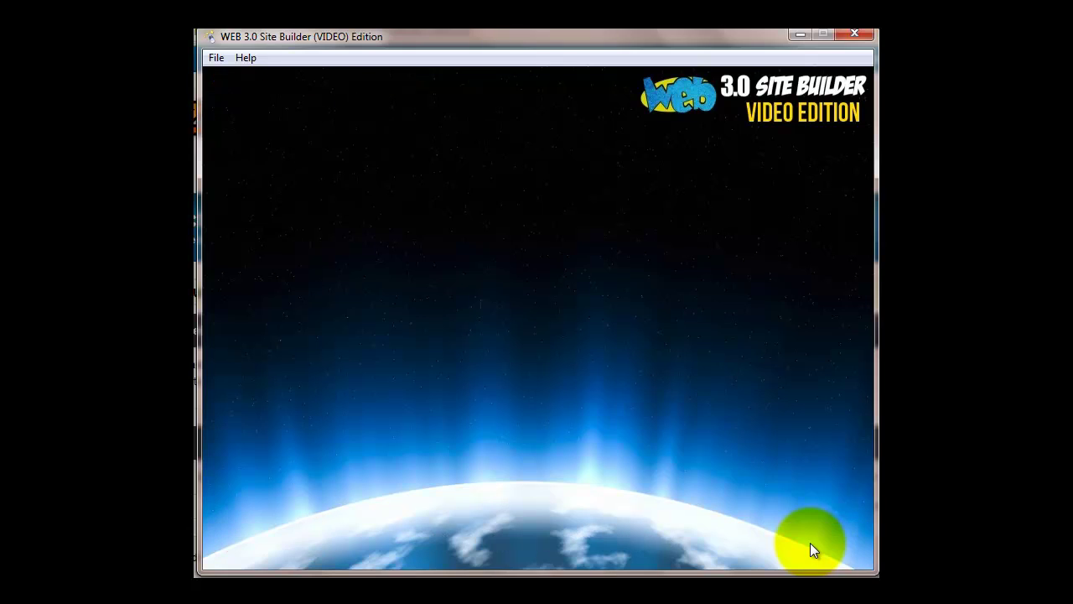
left_click(810, 544)
left_click(810, 543)
left_click(811, 543)
left_click(811, 543)
left_click(811, 545)
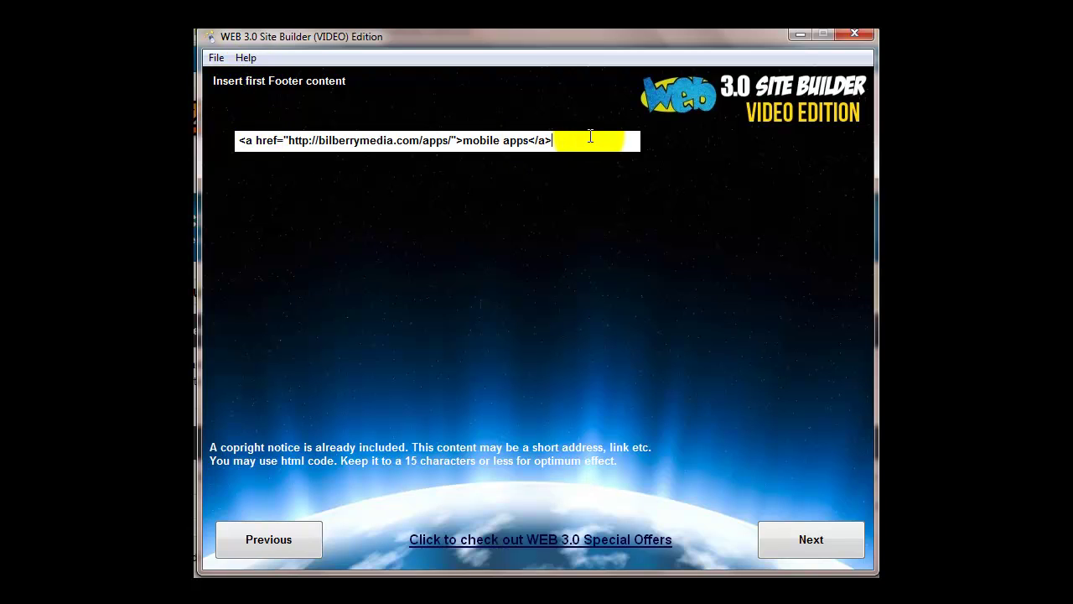
Step: Keep the bilberrymedia.com/apps/ links "mobile apps" as first footer content and "terms" as second footer notice
left_click_drag(591, 141, 524, 144)
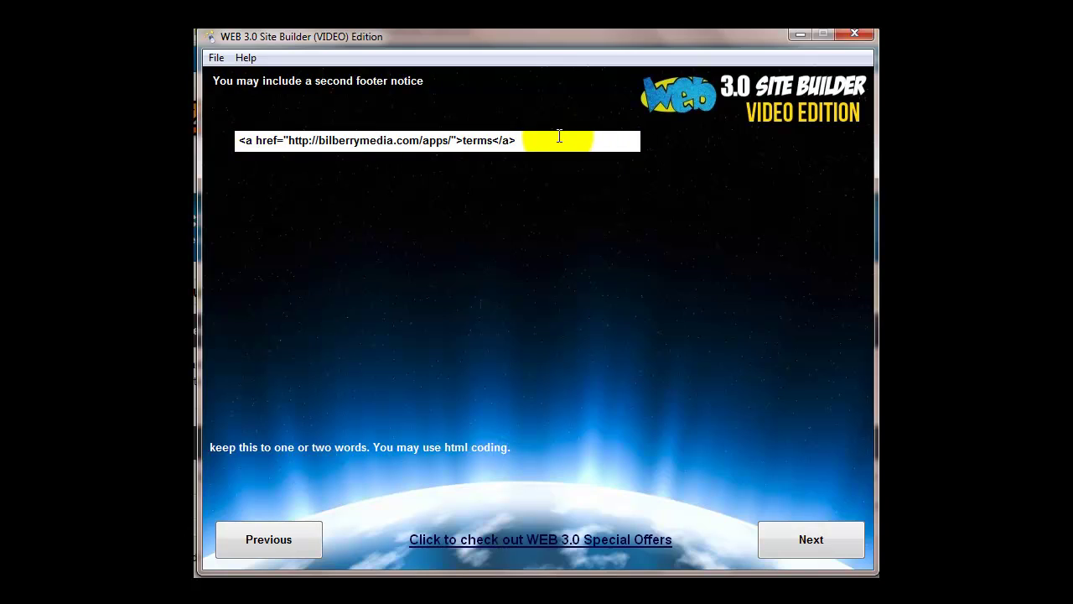
left_click(805, 551)
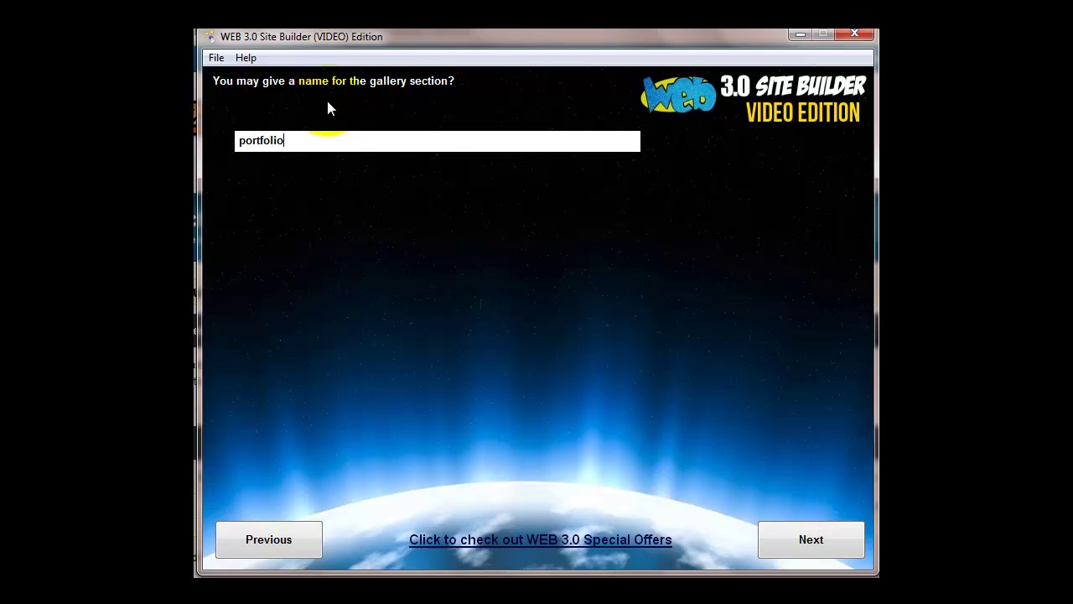
Step: Name the gallery section portfolio and keep "Apps are custom built to your requirements." as the paragraph above the gallery
double_click(306, 143)
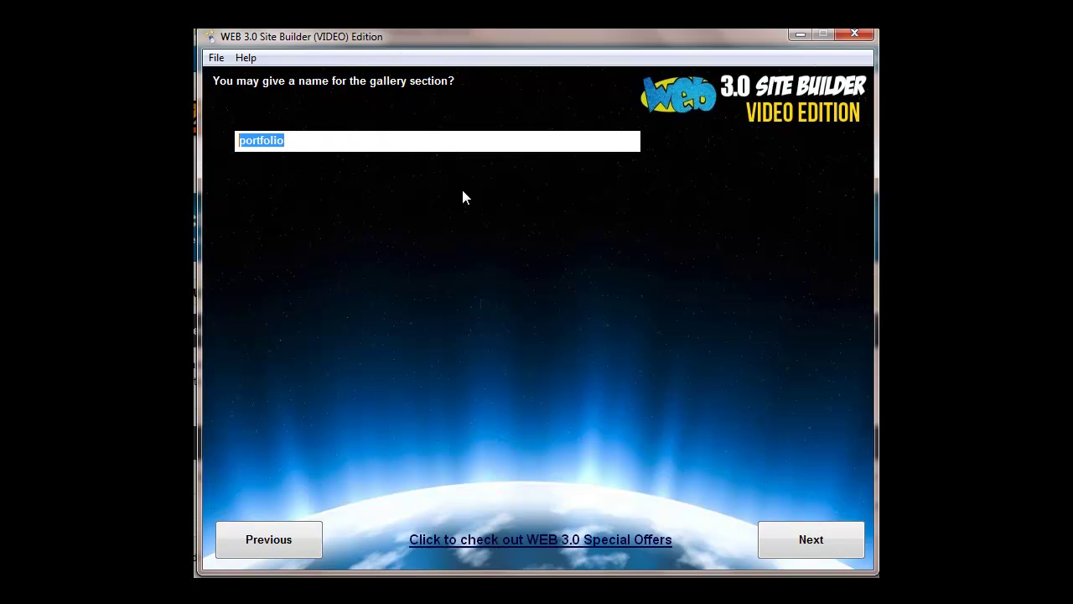
left_click(807, 541)
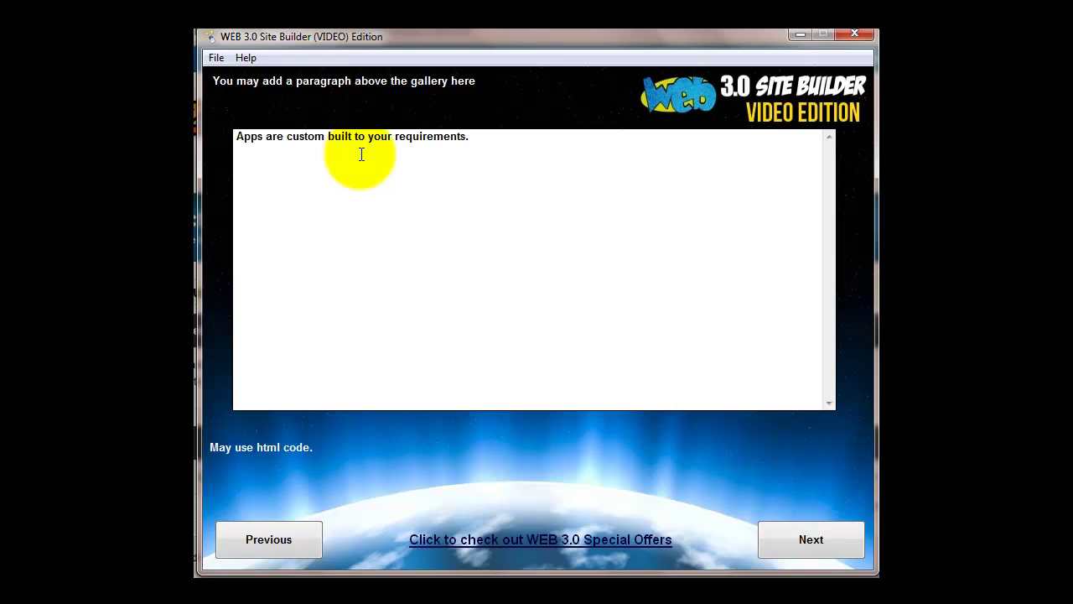
left_click(808, 539)
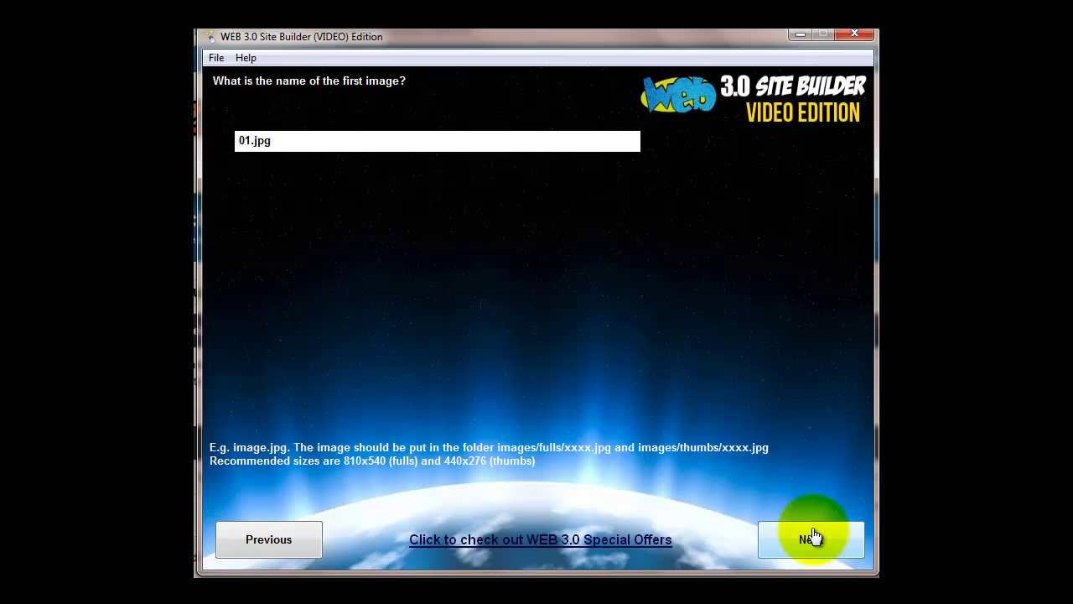
Step: Check the image files in the site's images/fulls folder, then keep 01.jpg as the first gallery image name
left_click(292, 141)
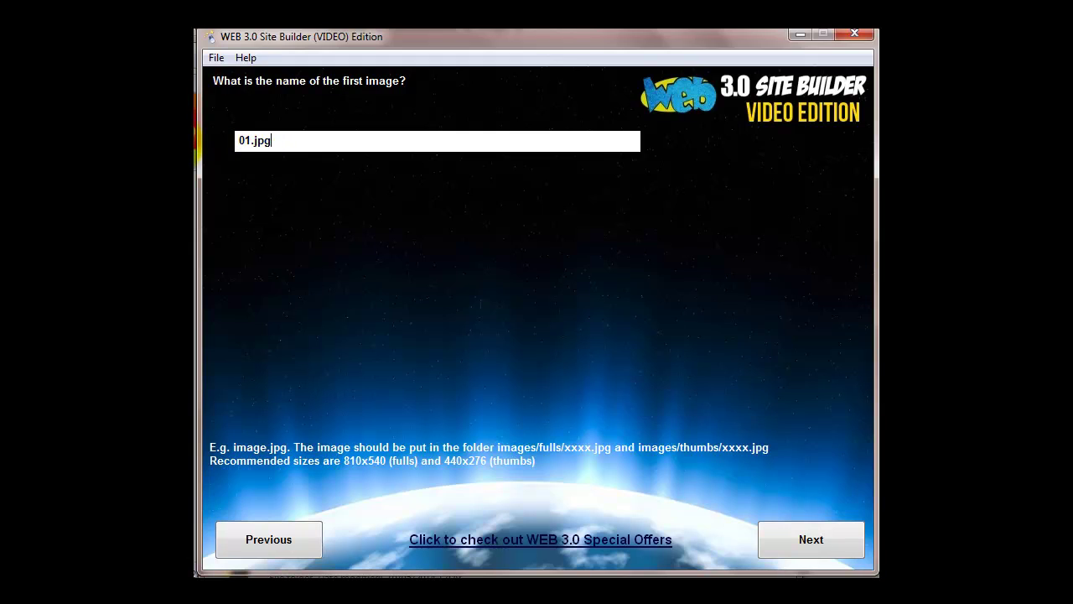
key("alt+Tab")
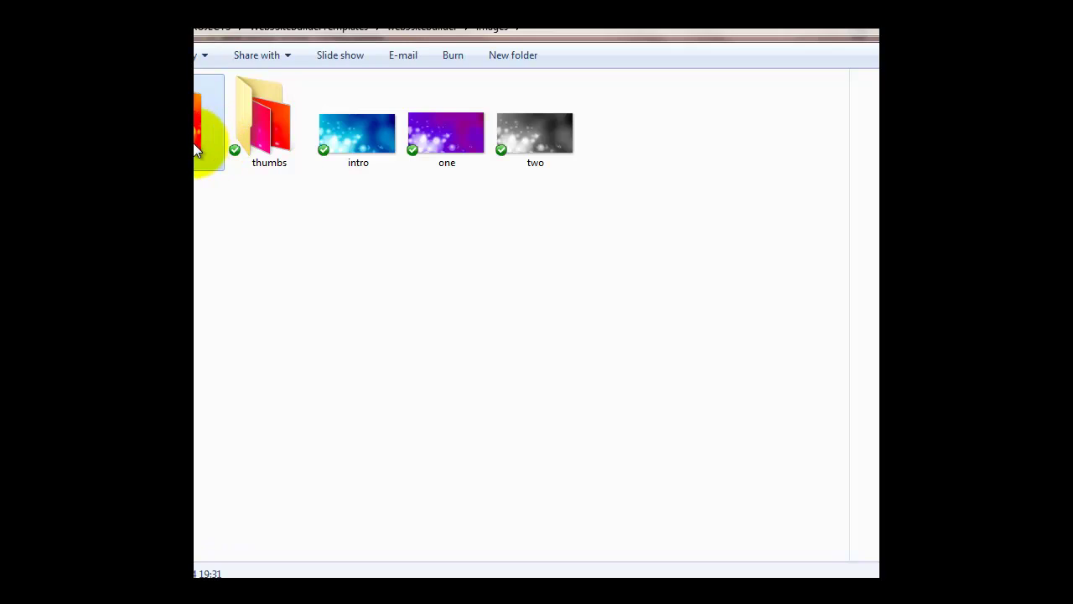
double_click(196, 144)
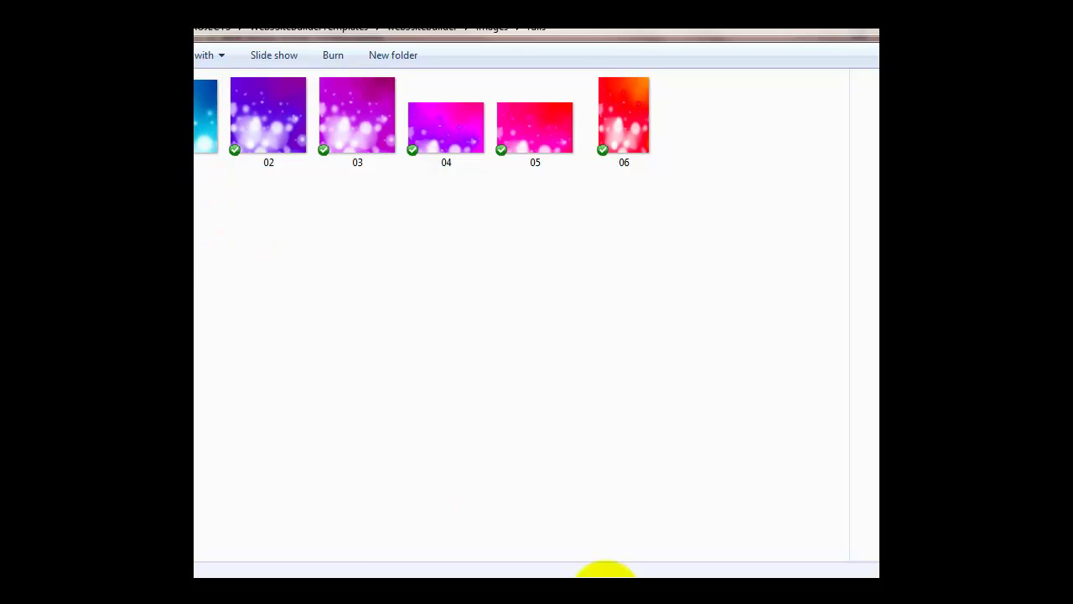
key("alt+Tab")
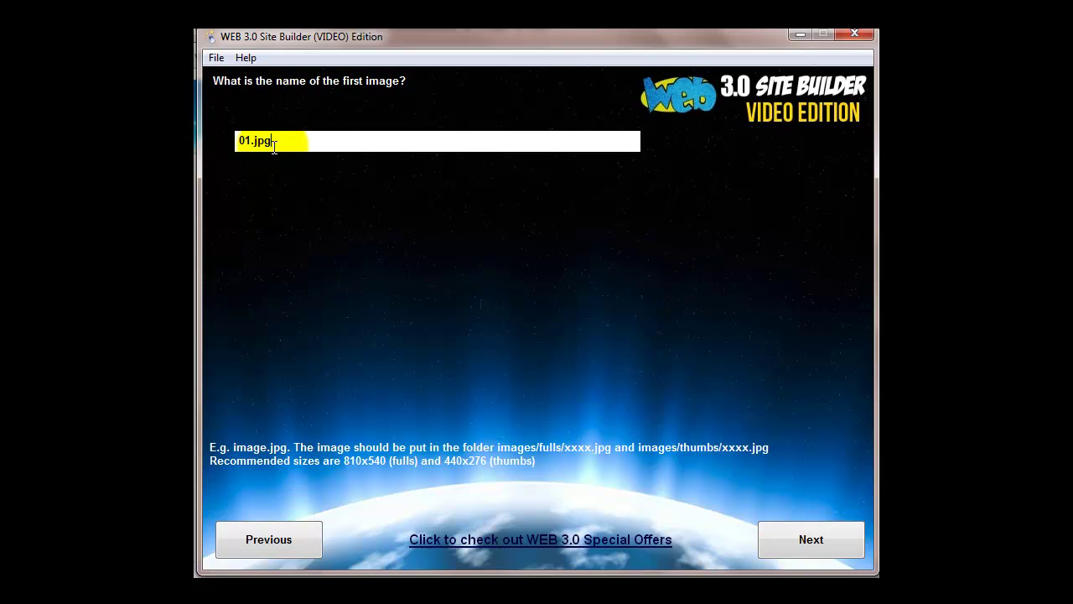
left_click(786, 547)
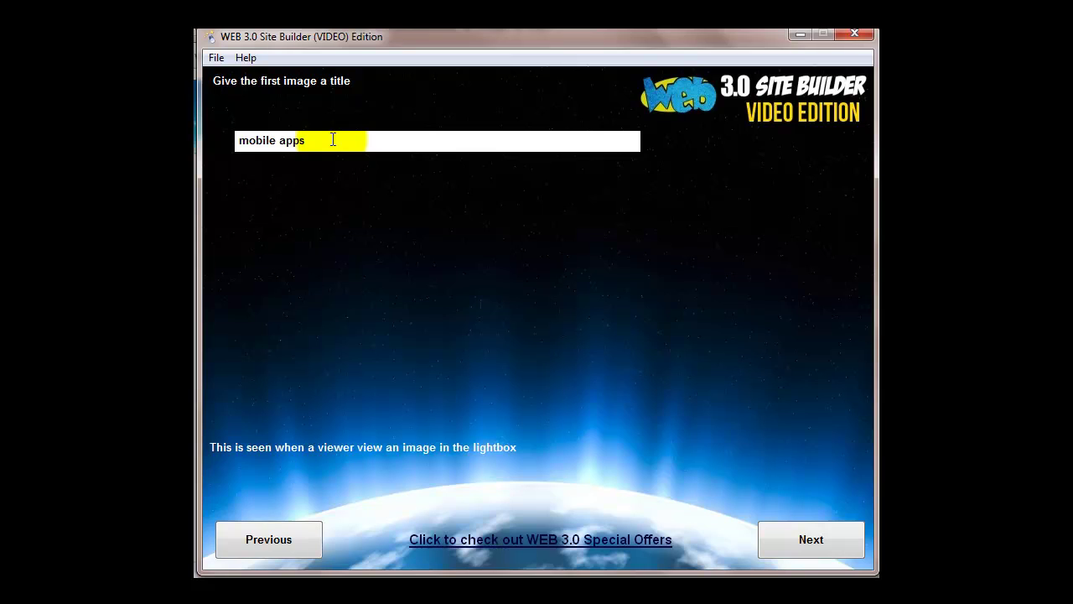
Step: Accept the gallery image names and titles, from "mobile apps" and "magazine apps" through sixth image 06.jpg, up to the actionable buttons question
left_click(823, 543)
left_click(823, 544)
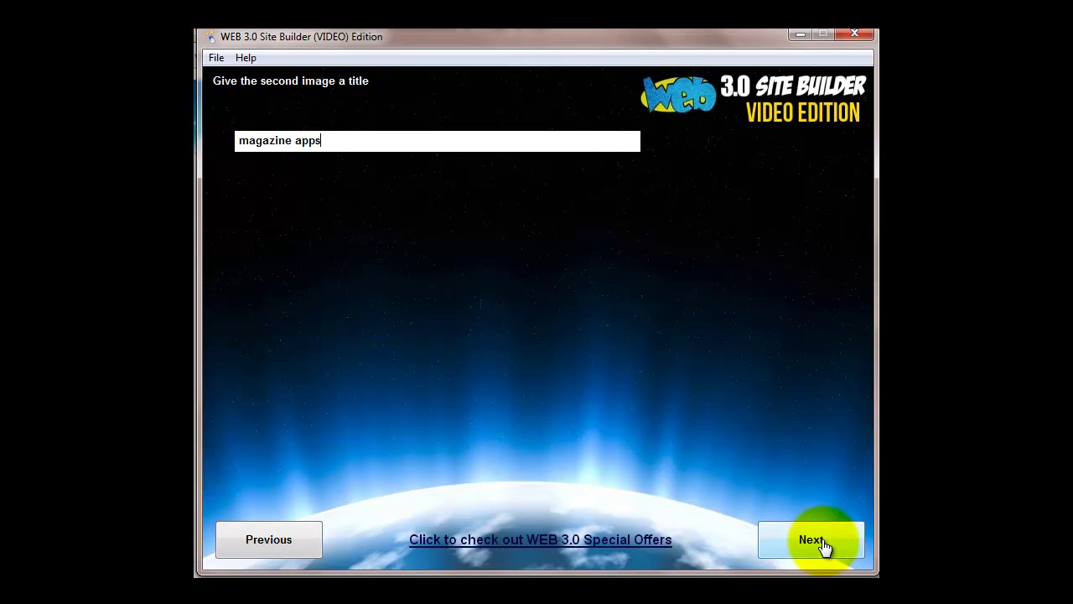
left_click(824, 543)
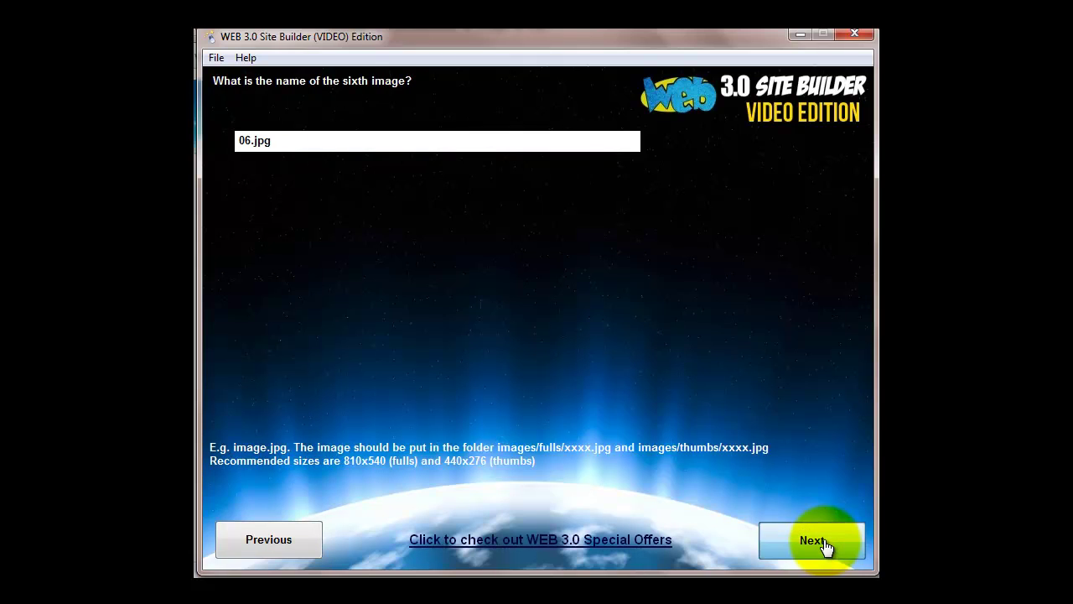
left_click(823, 543)
left_click(825, 542)
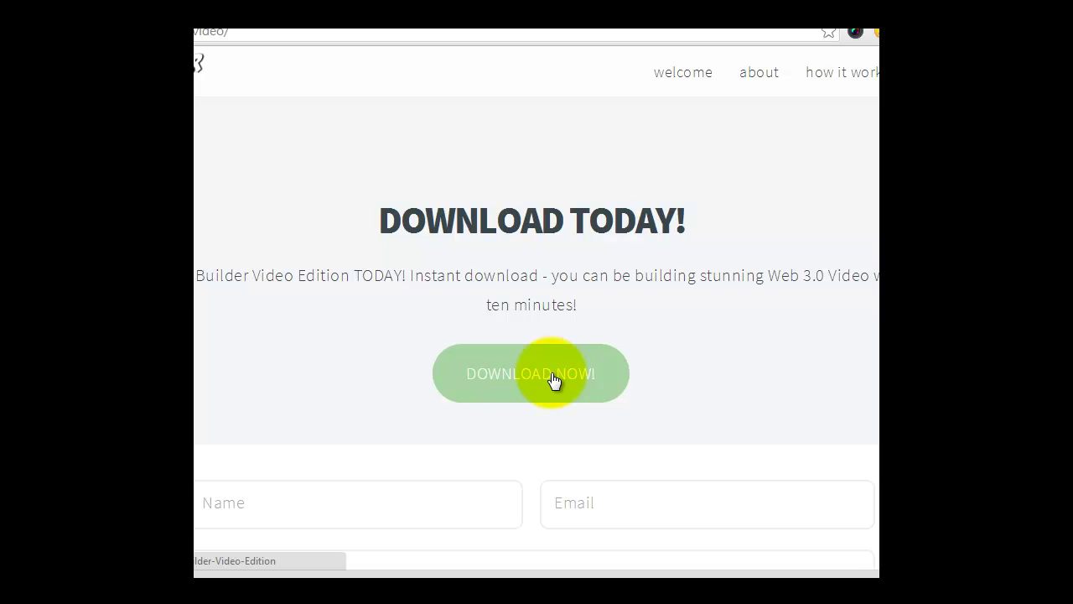
Step: Examine the DOWNLOAD NOW! button above the contact form on the example web page, dismissing the Windows performance notification
left_click(563, 383)
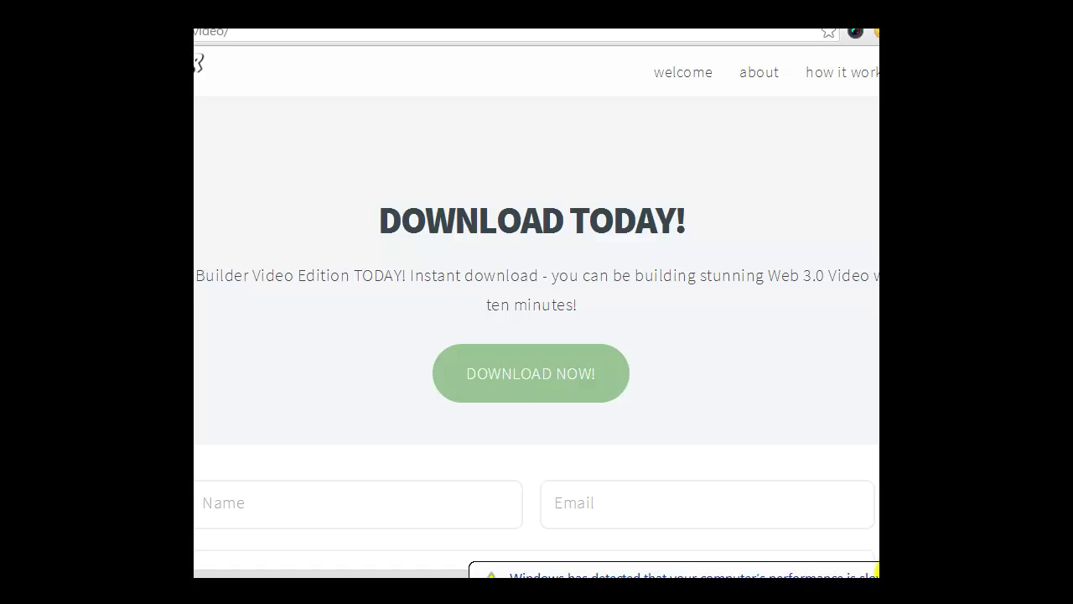
left_click(875, 574)
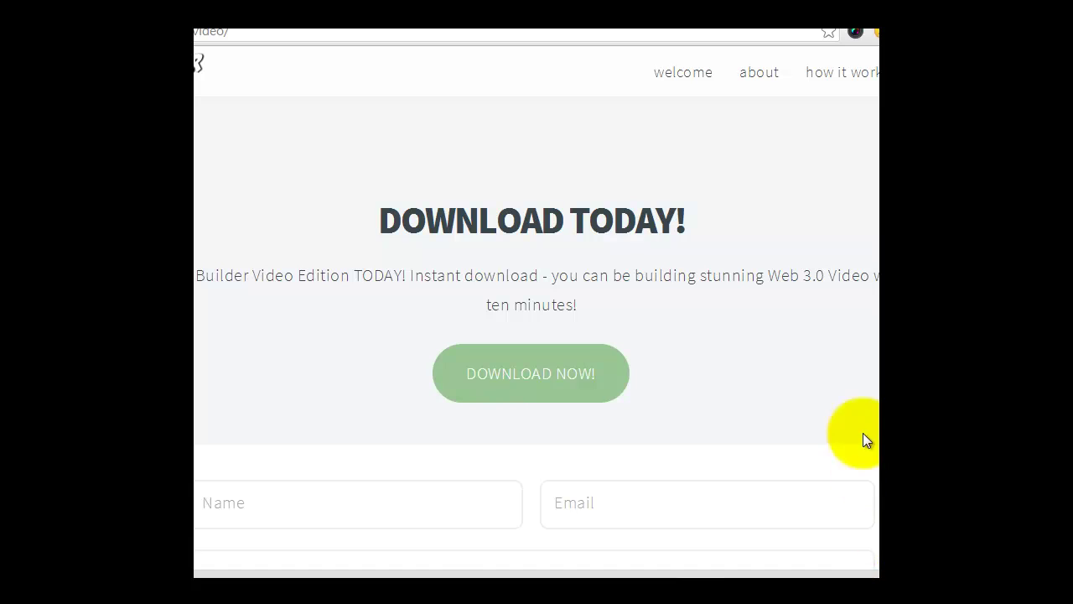
left_click(560, 390)
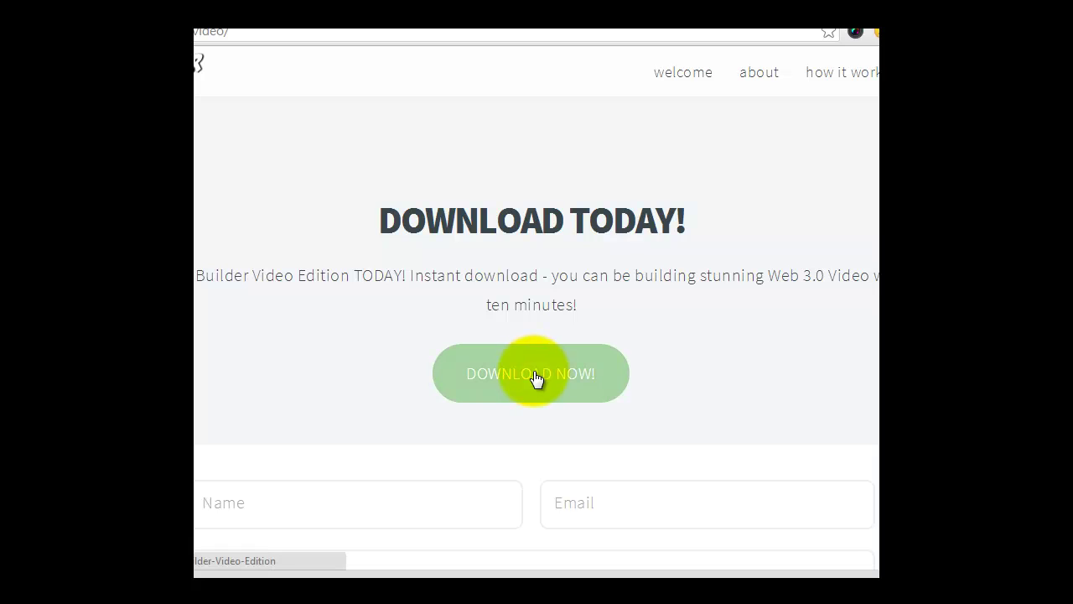
Step: Return to the site builder wizard and keep 2 as the number of actionable buttons
left_click(313, 139)
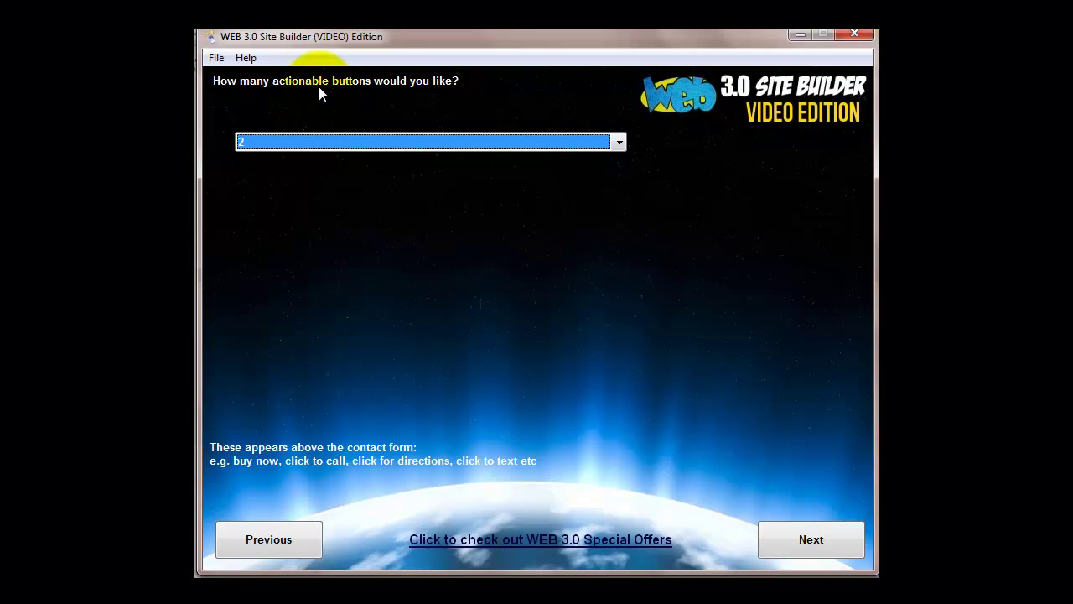
left_click(283, 143)
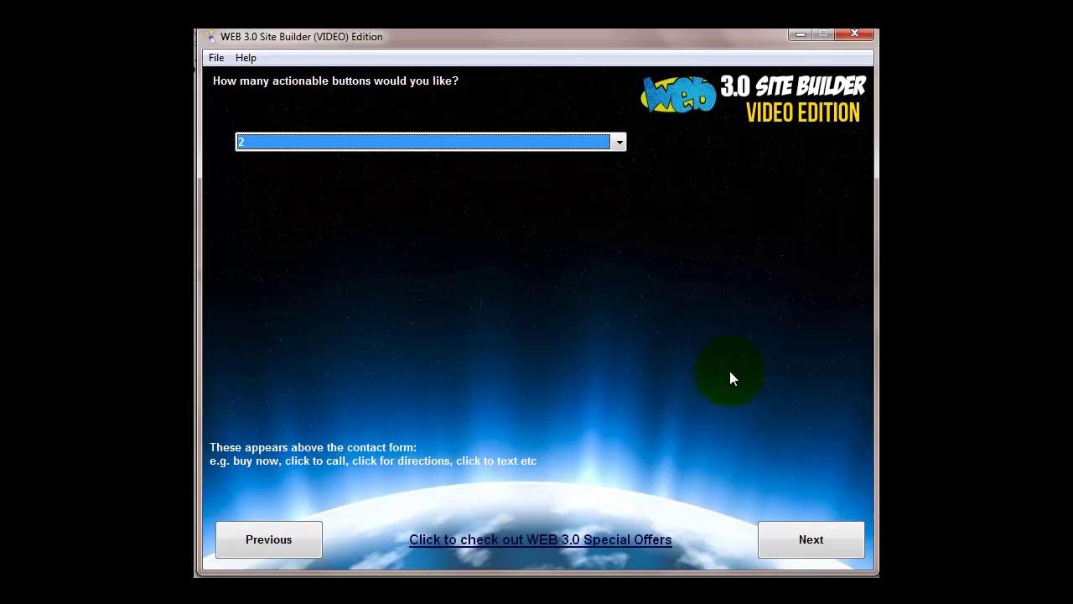
left_click(811, 541)
Step: Keep the telephone link as the first extra button's action and set its text to "Click to call"
left_click(344, 144)
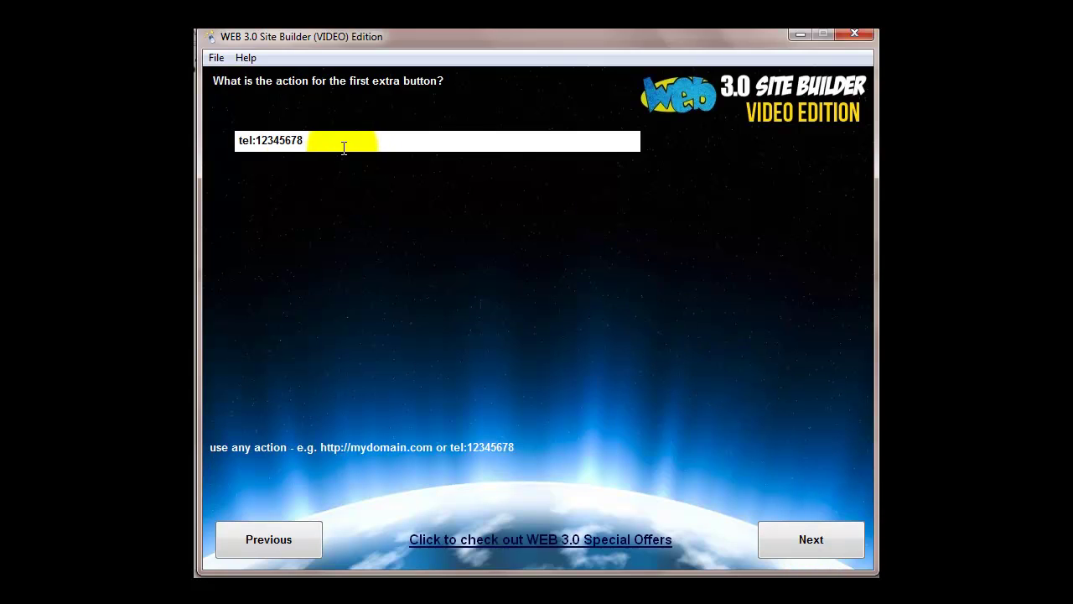
left_click(810, 541)
left_click(281, 141)
type("Click to call")
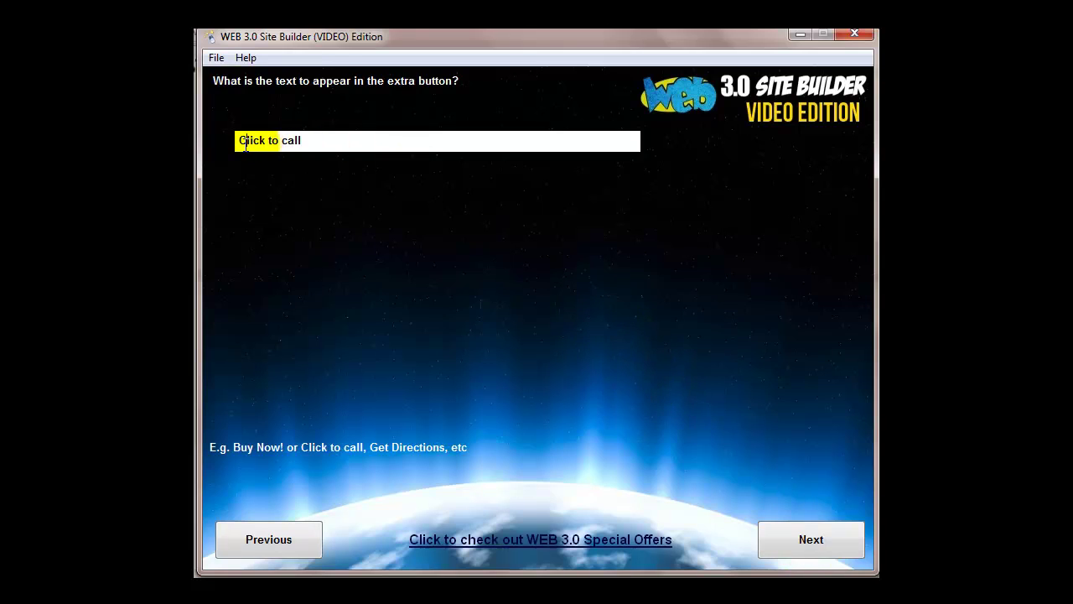
left_click(838, 549)
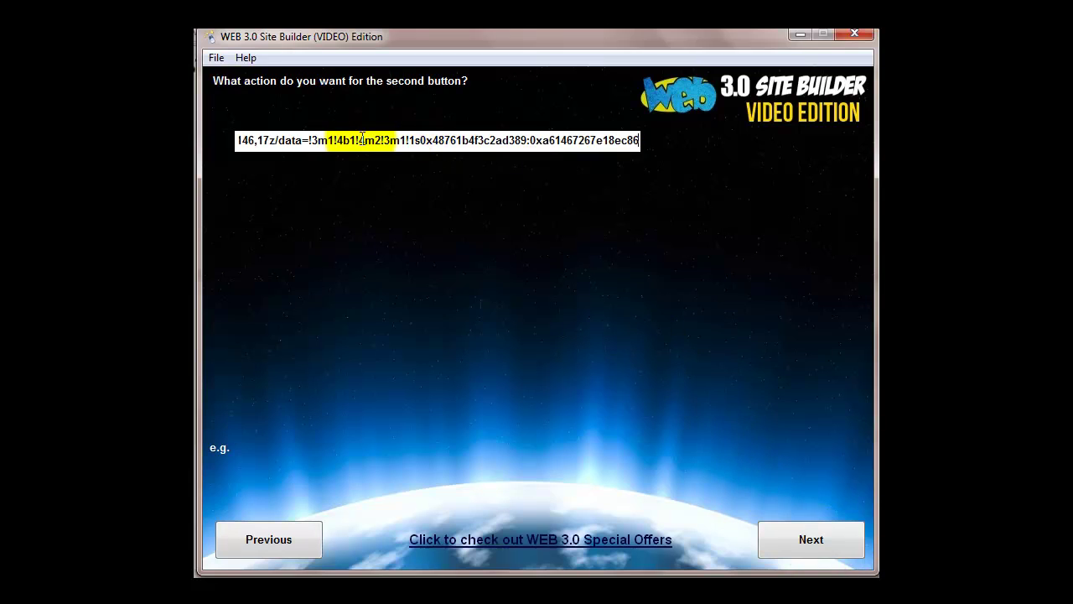
Step: Keep the Google Maps link as the second button's action and "Click for Directions" as its text
left_click(356, 143)
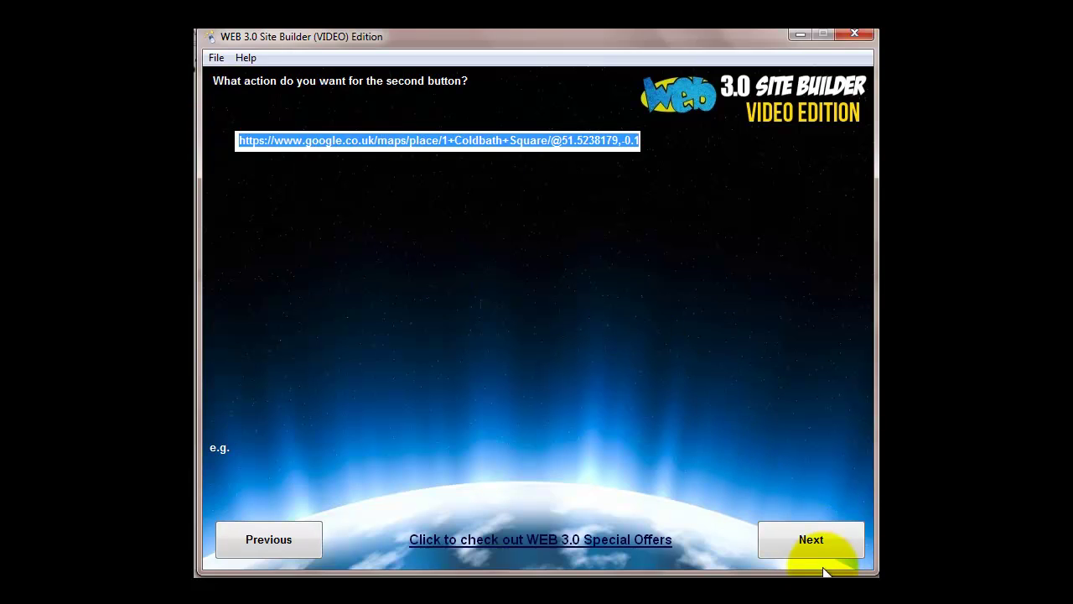
left_click(809, 545)
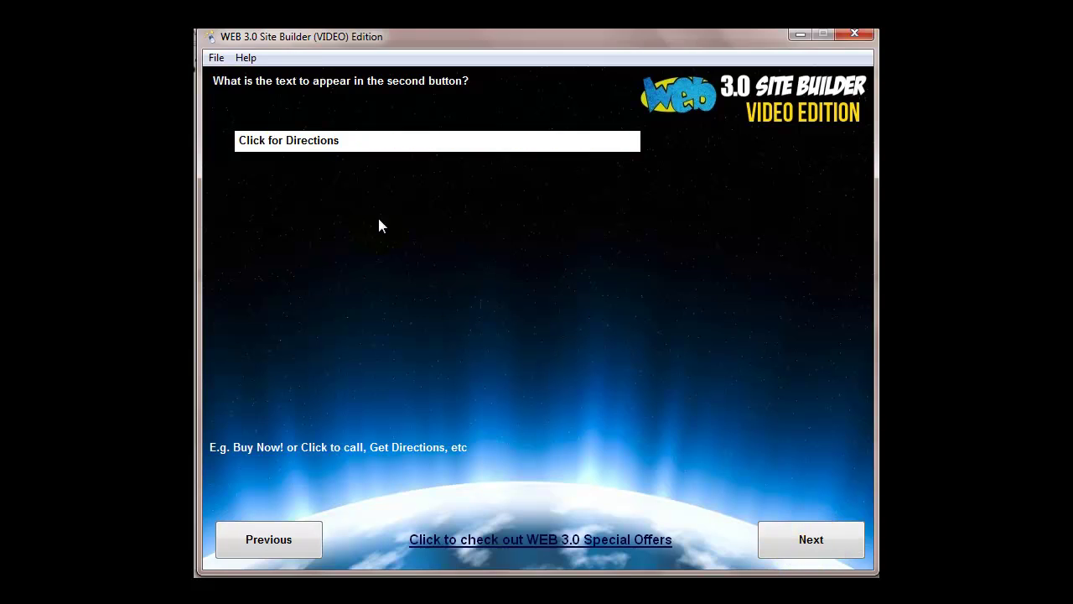
mouse_move(237, 140)
left_mouse_down()
mouse_move(346, 141)
mouse_move(236, 143)
left_mouse_up()
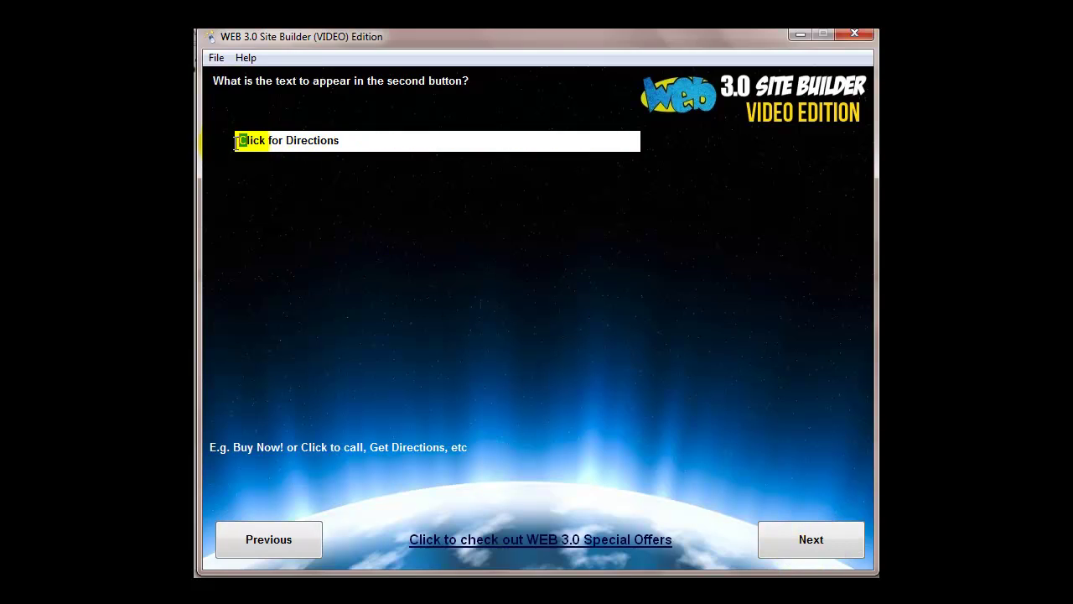
key("Return")
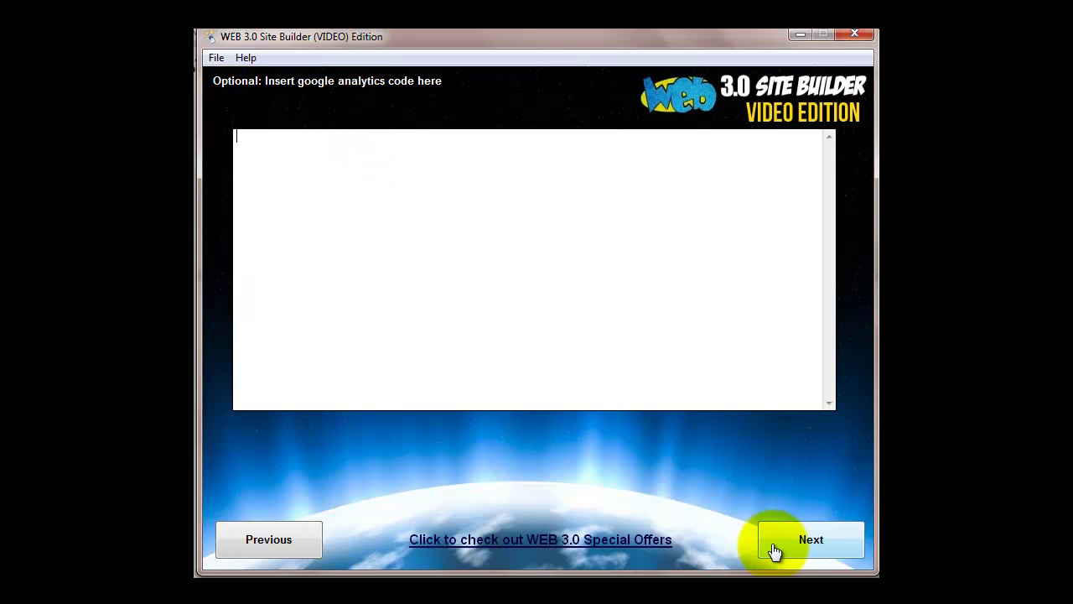
Step: Leave the Google Analytics code empty and answer NO to both adding an extra content section and hiding the contact form
left_click(810, 547)
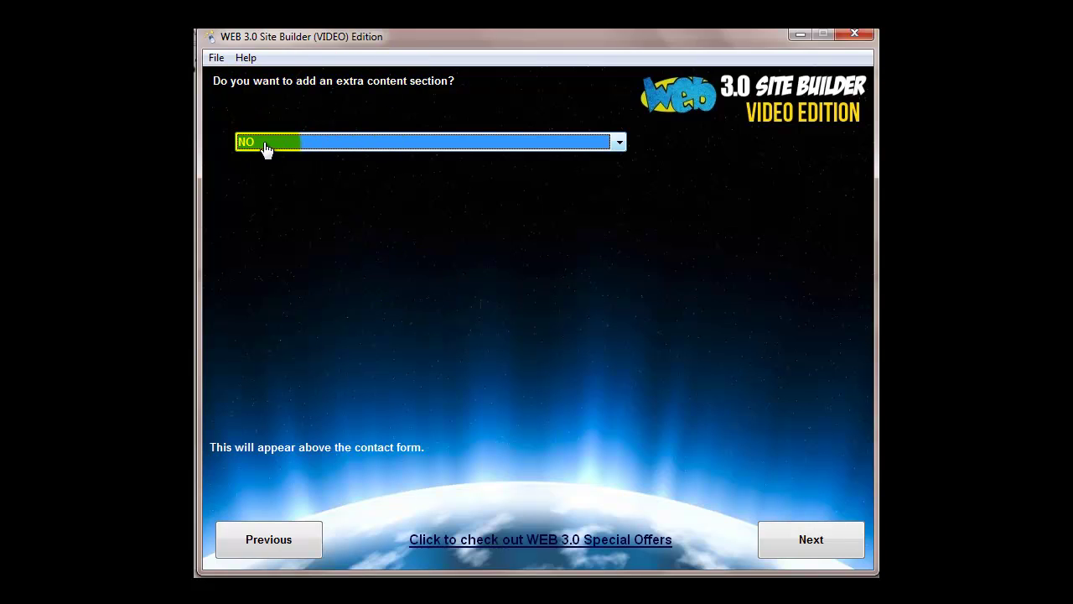
left_click(822, 543)
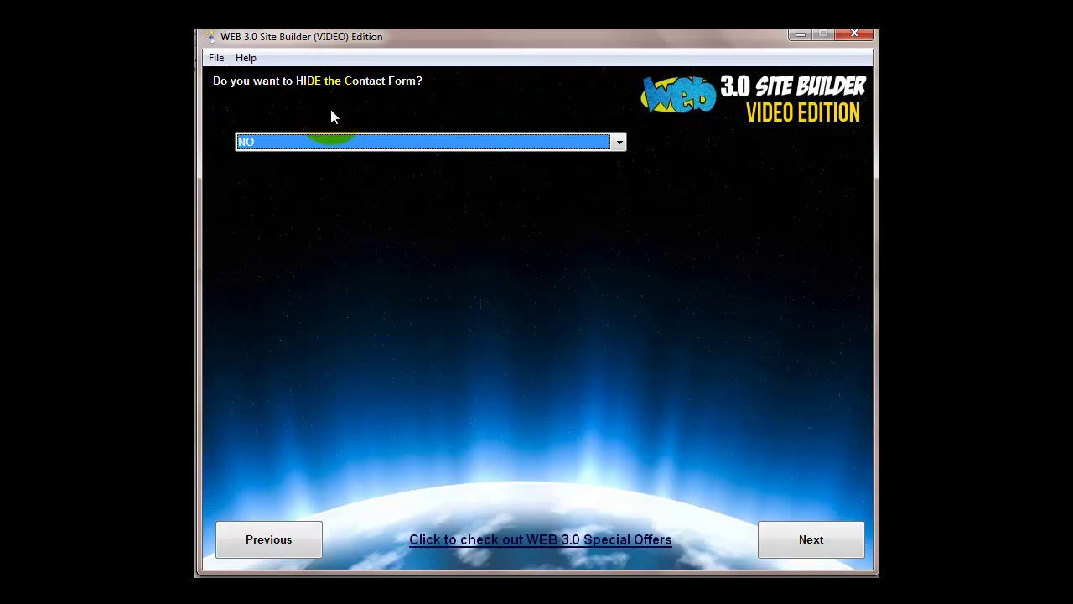
left_click(319, 149)
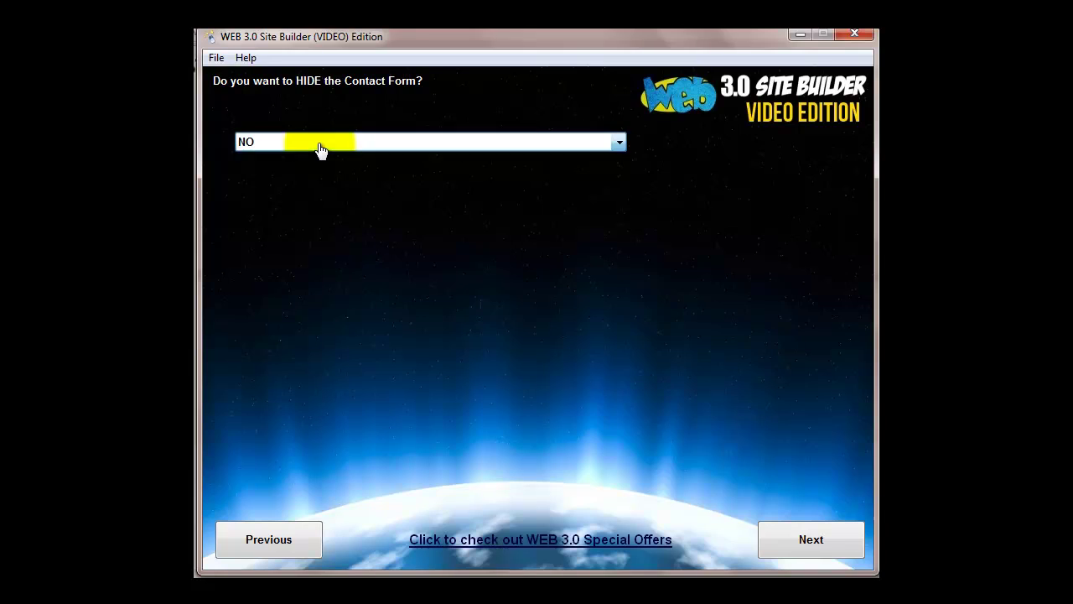
left_click(320, 149)
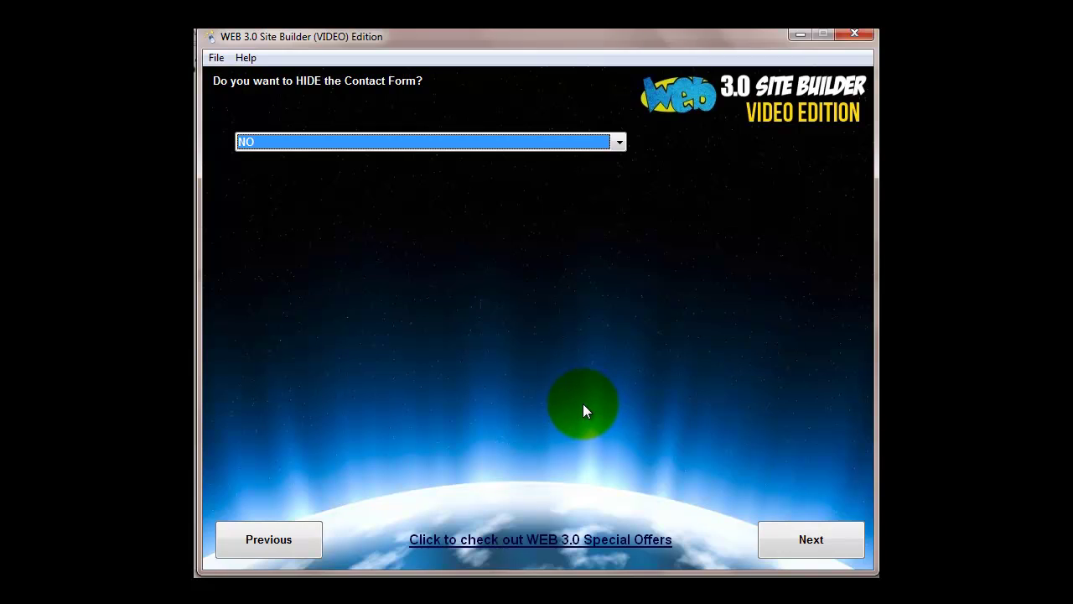
left_click(793, 545)
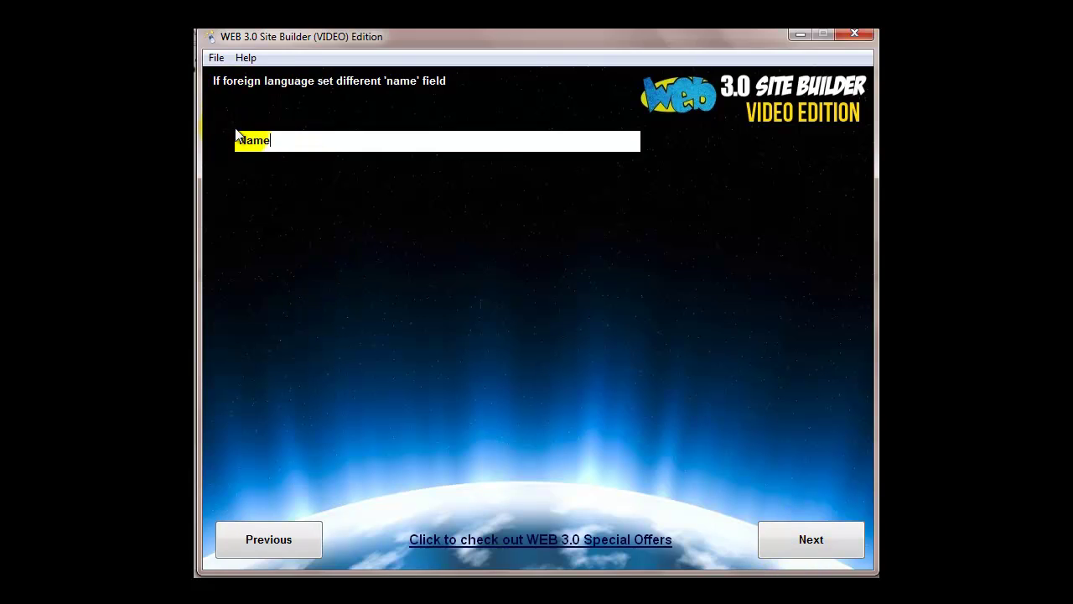
Step: Keep "Name" as the contact form's name field and "Please enter your name." as its alert message
left_click(380, 132)
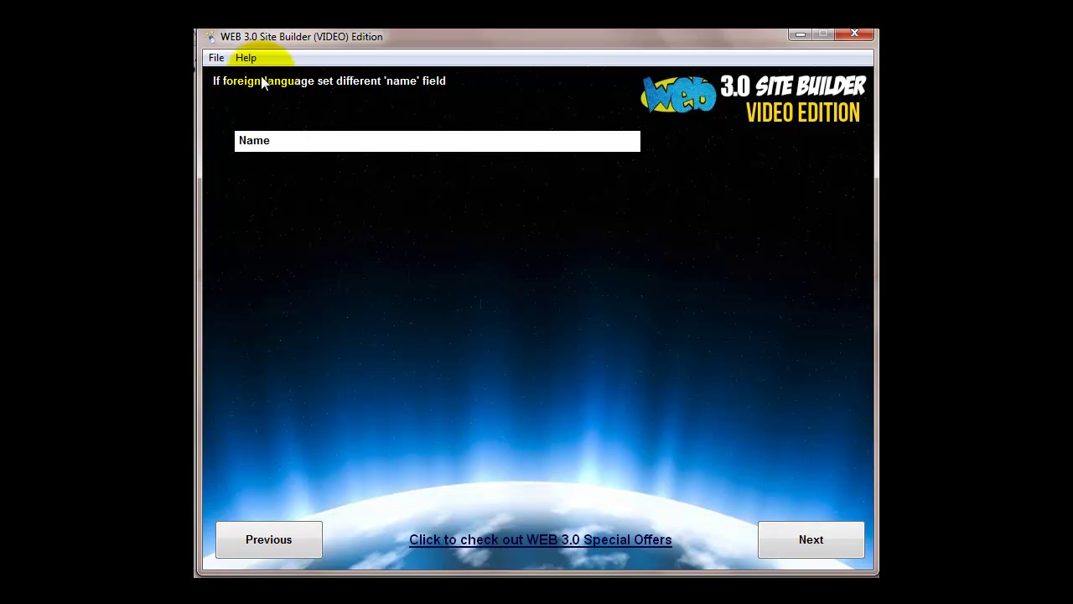
left_click(811, 541)
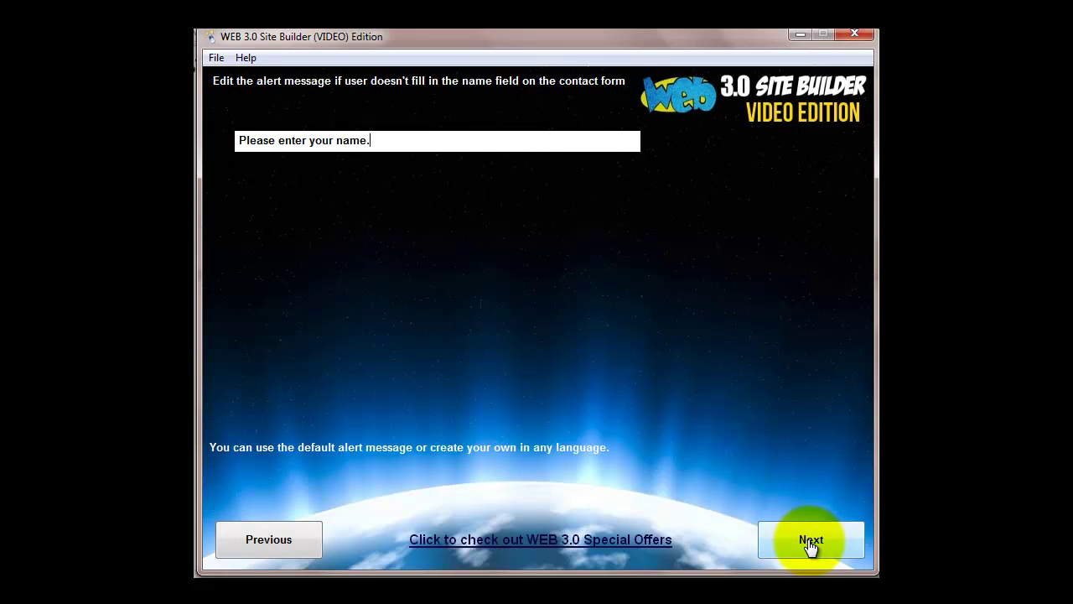
left_click(810, 543)
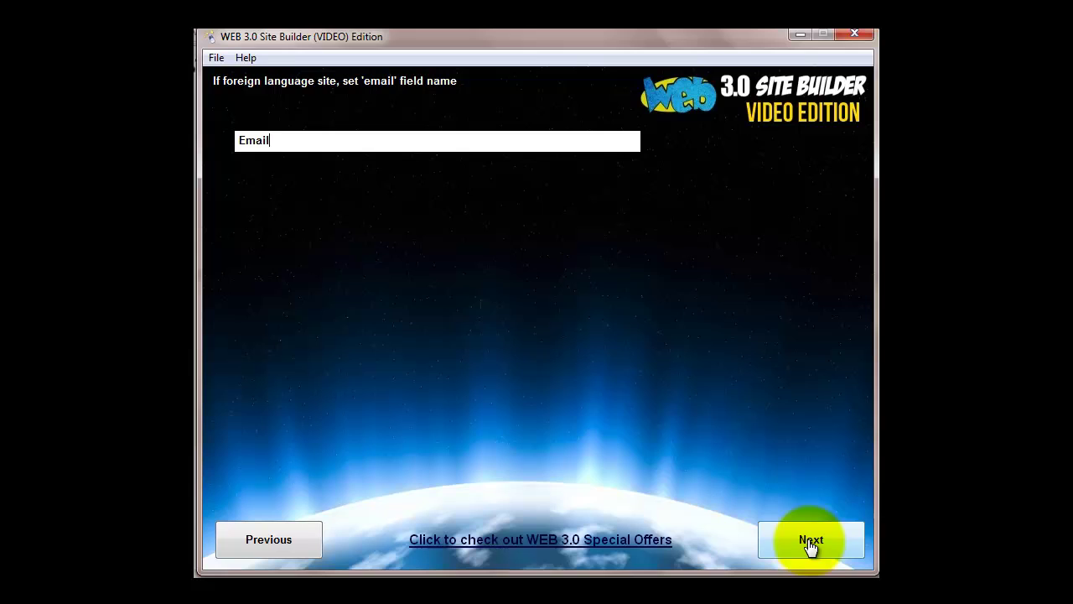
Step: Keep "Email" as the email field name and accept the default email alerts, including "Invalid email address, please check for typos."
left_click(836, 545)
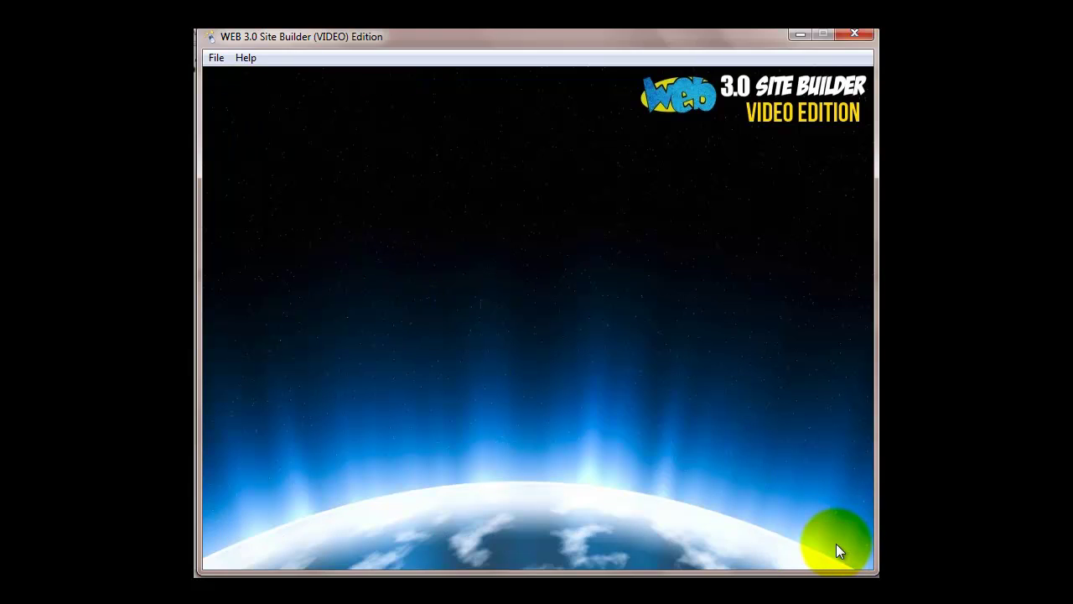
left_click(836, 545)
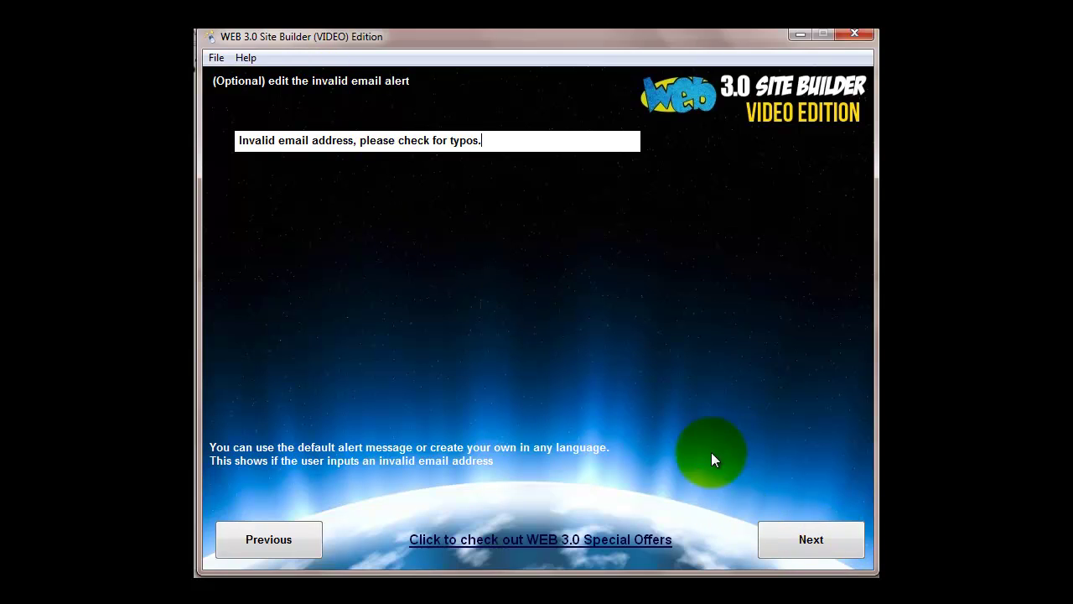
left_click_drag(409, 141, 376, 138)
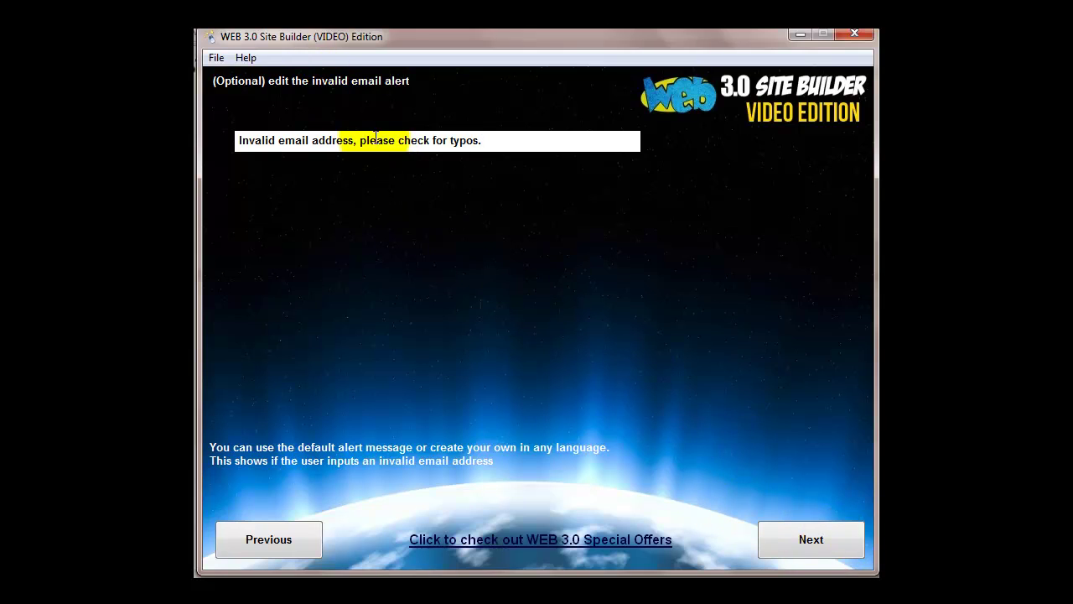
left_click(818, 544)
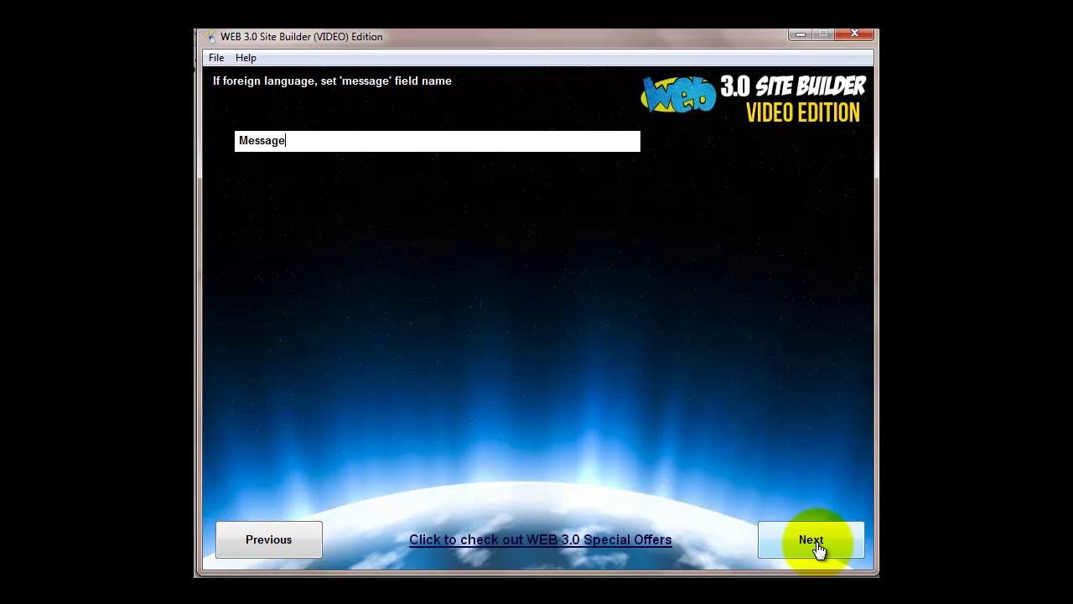
Step: Keep "Message" as the message field name and accept the default thank you message and "Incorrect captcha. Please try again."
left_click(817, 544)
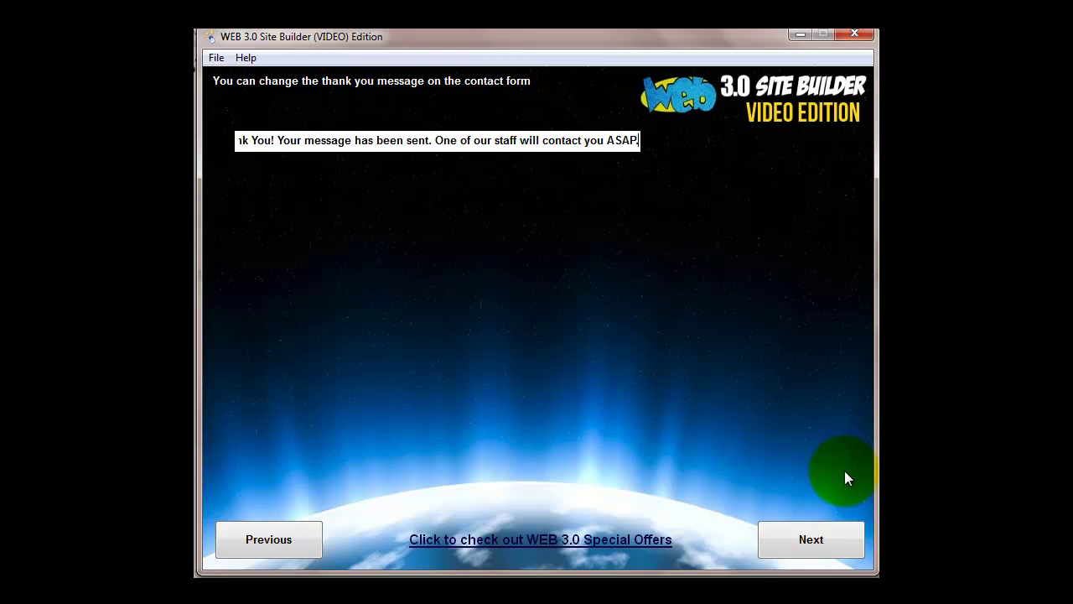
left_click(817, 541)
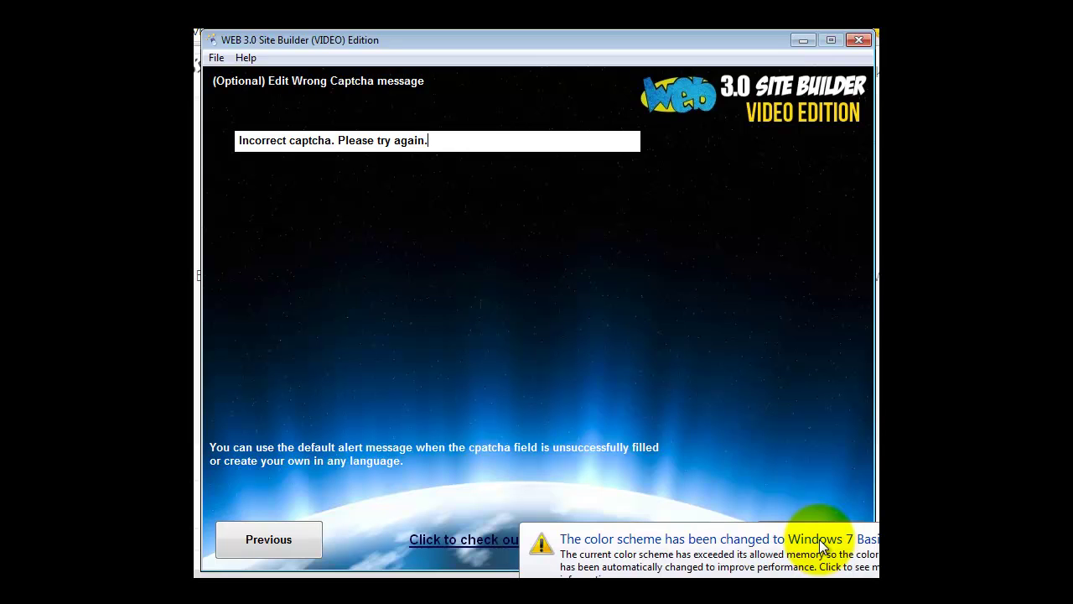
left_click(822, 545)
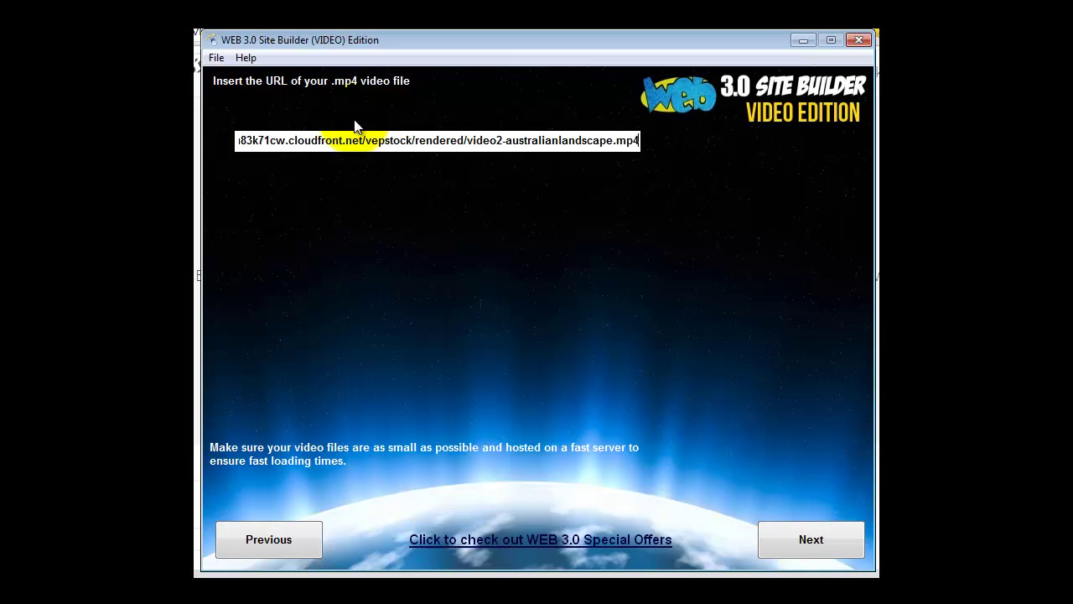
left_click_drag(344, 138, 207, 135)
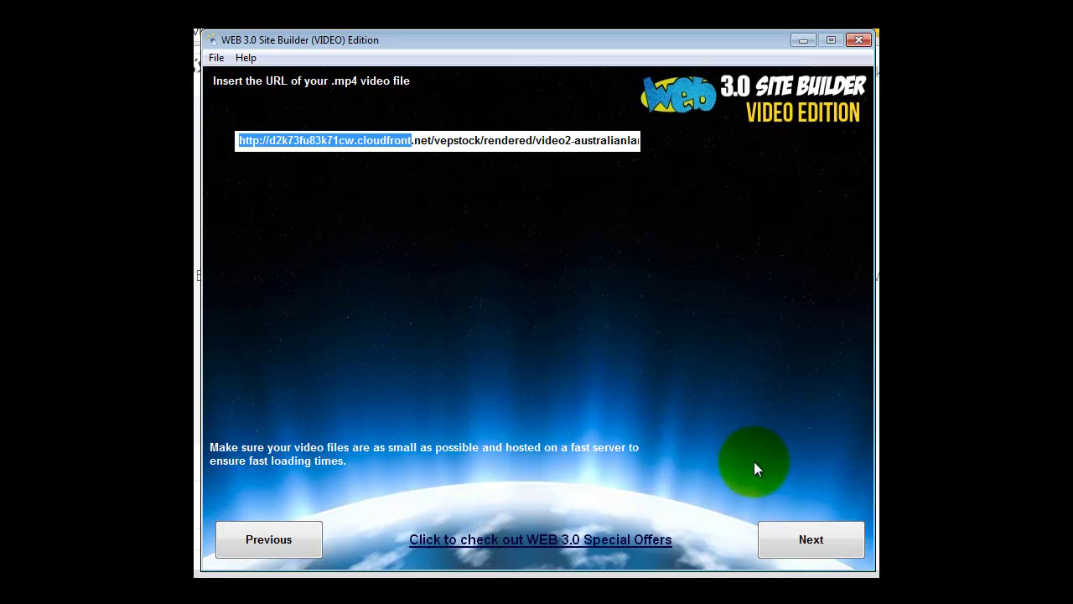
left_click(798, 537)
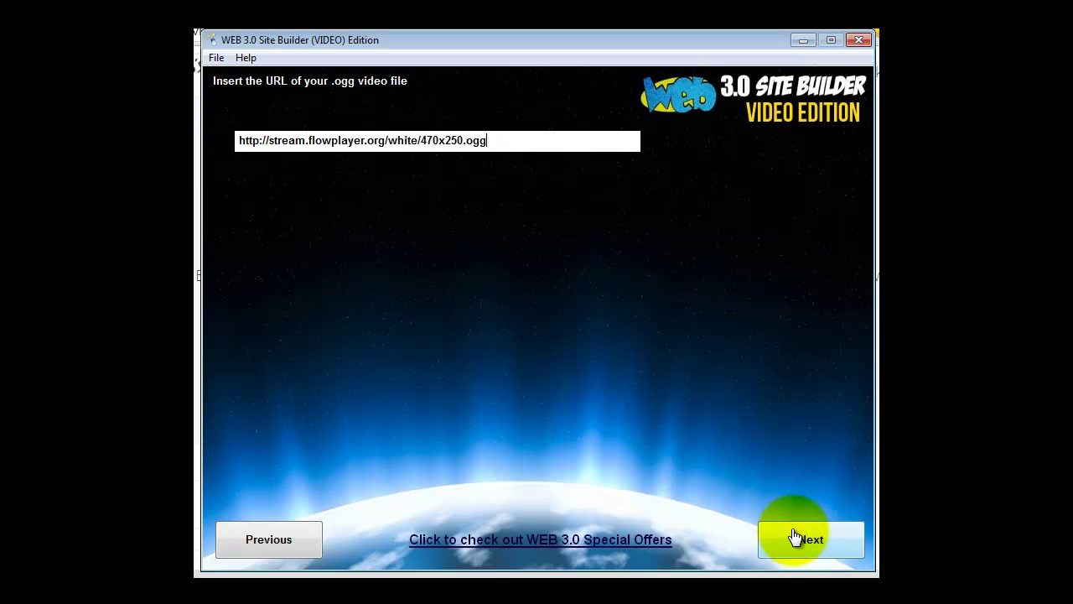
left_click(499, 139)
left_click(814, 535)
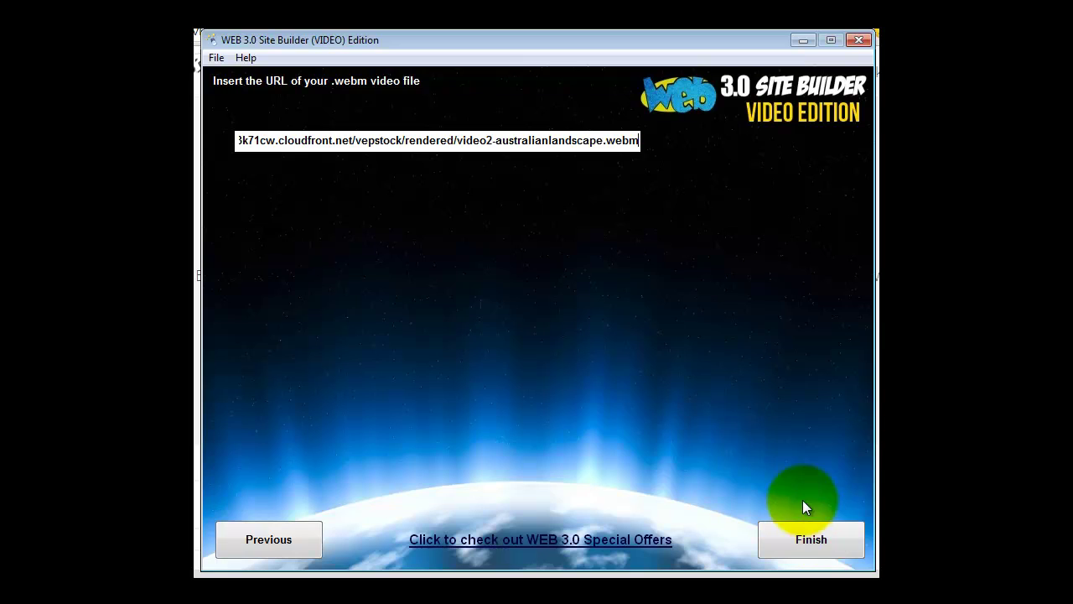
Step: Finish the wizard with the video2-australianlandscape.webm URL and generate the website files under the user's home folder
left_click(805, 541)
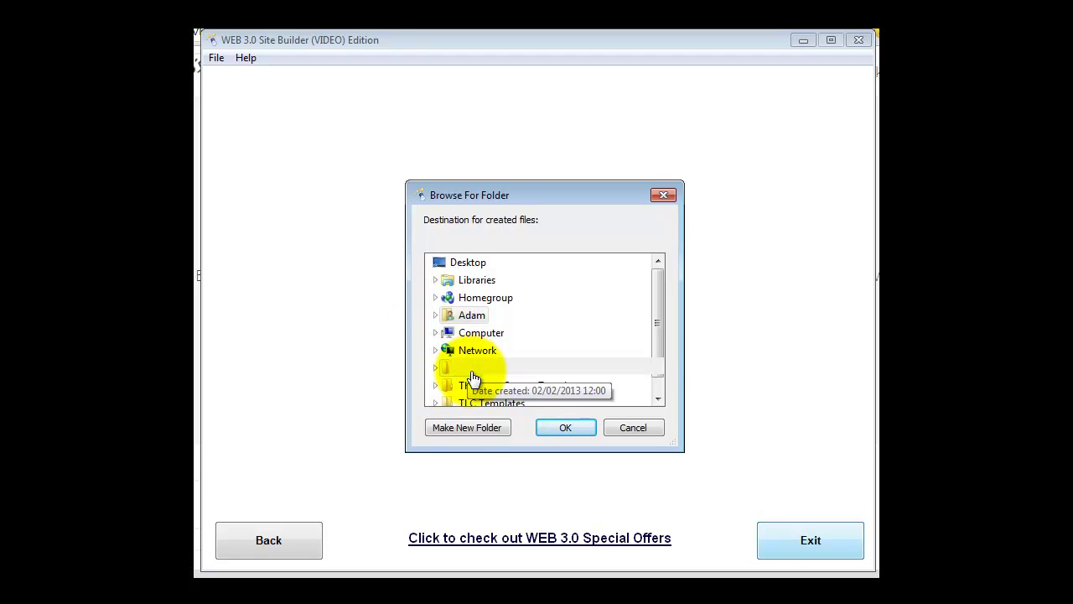
left_click(478, 423)
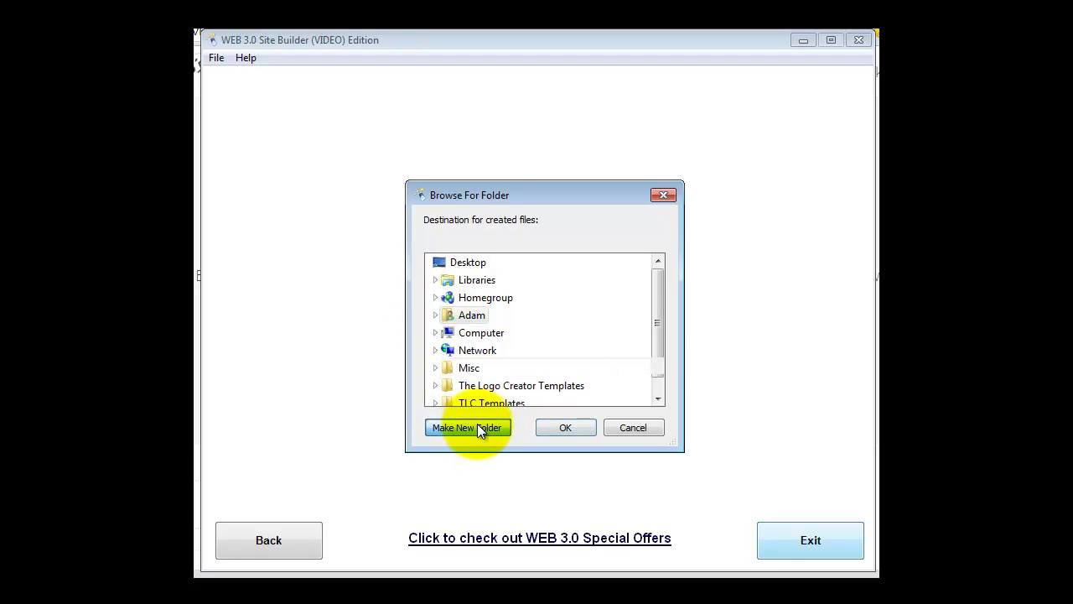
left_click(539, 423)
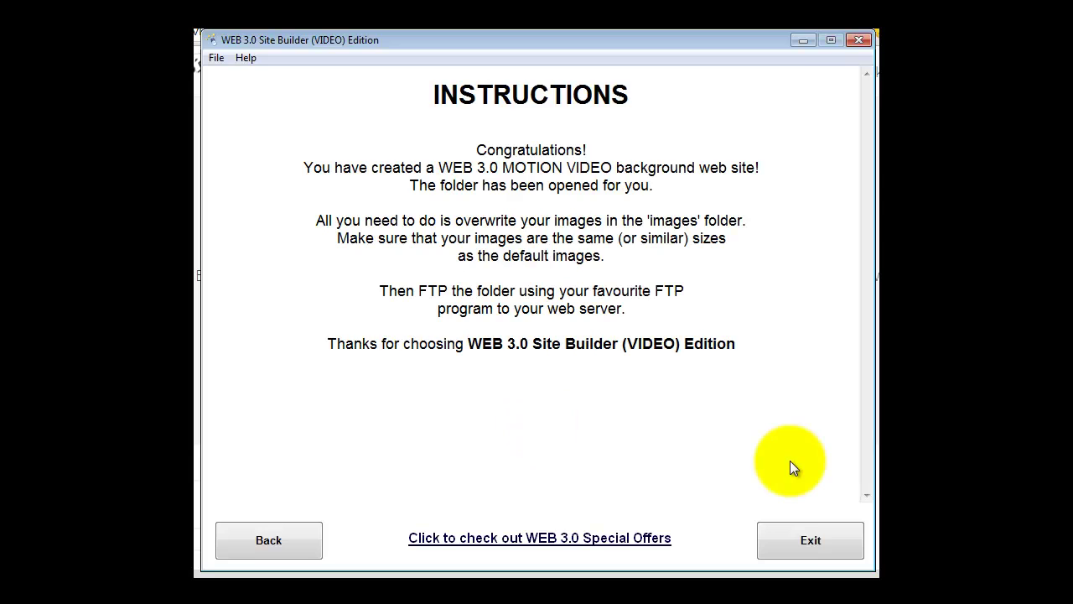